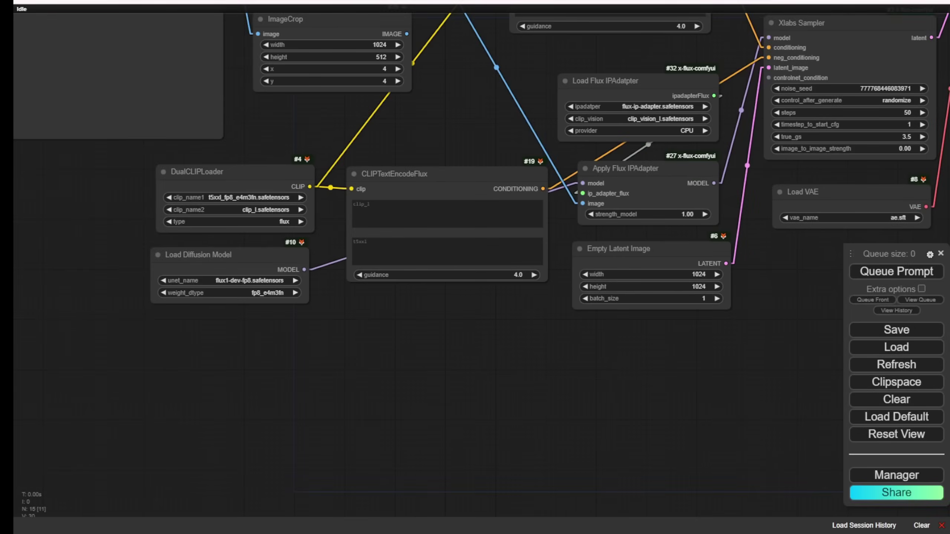
Zoom and pan the canvas to survey the Flux node graph.
{"action": "scroll", "coordinate": [232, 356], "scroll_direction": "up", "scroll_amount": 6}
{"action": "left_click_drag", "start_coordinate": [263, 310], "coordinate": [301, 419]}
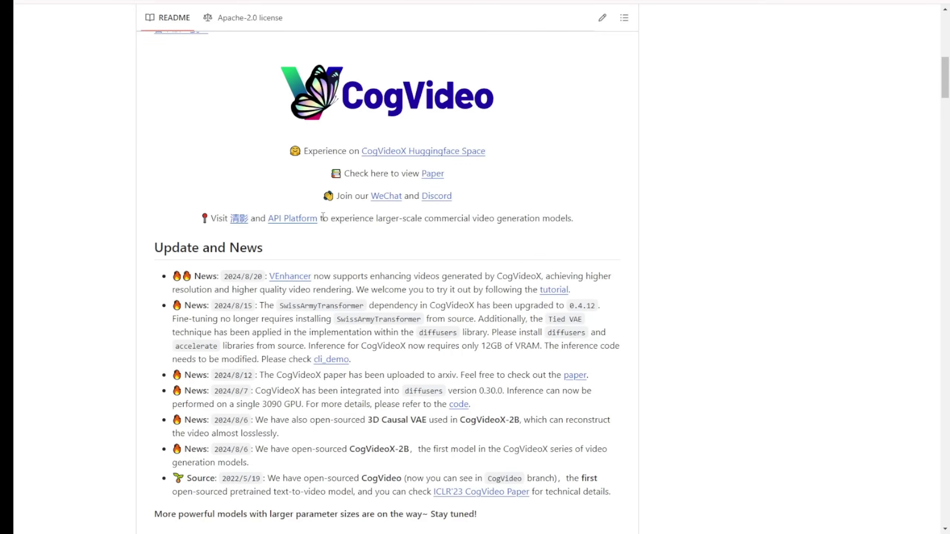
Jump to Quick Start and play the 1.mp4 toy ship sample video.
{"action": "scroll", "coordinate": [455, 269], "scroll_direction": "down", "scroll_amount": 10}
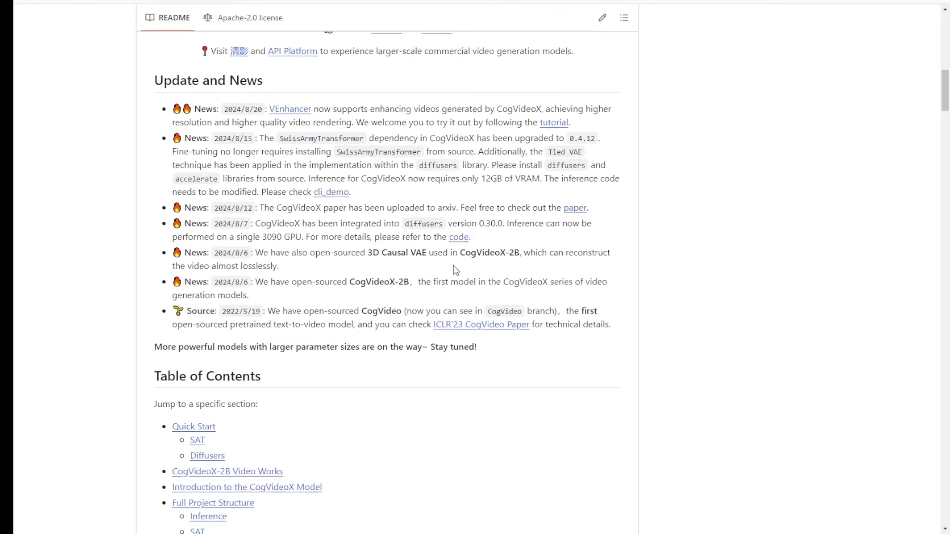
{"action": "left_click", "coordinate": [208, 202]}
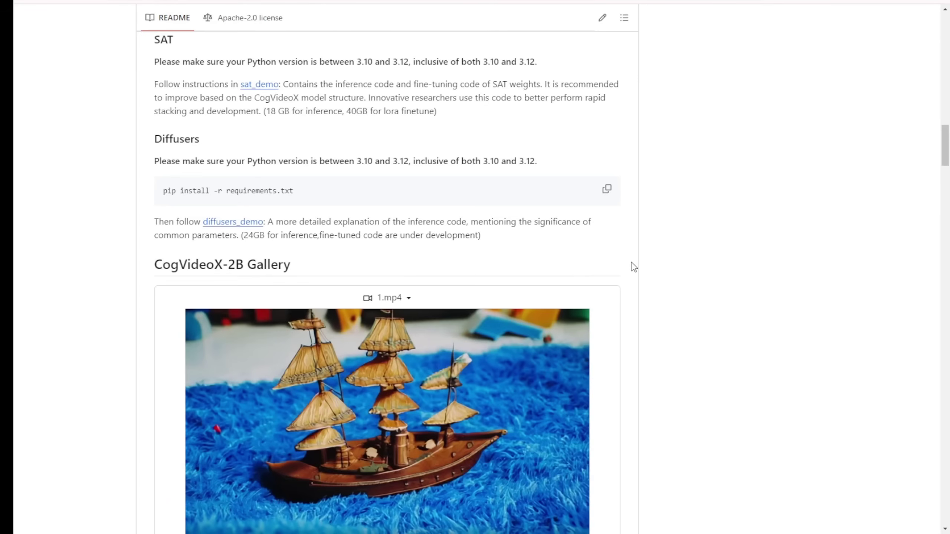
{"action": "scroll", "coordinate": [633, 268], "scroll_direction": "down", "scroll_amount": 5}
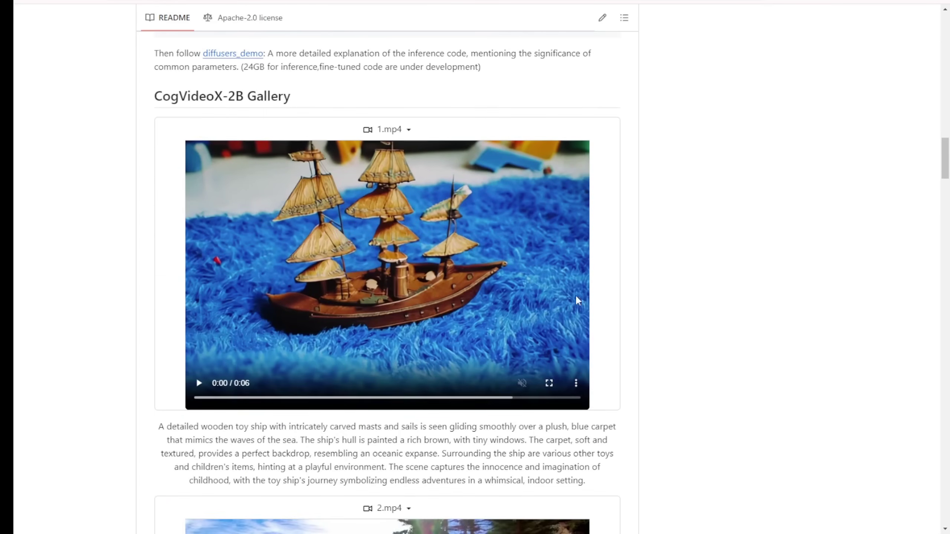
{"action": "left_click", "coordinate": [198, 383]}
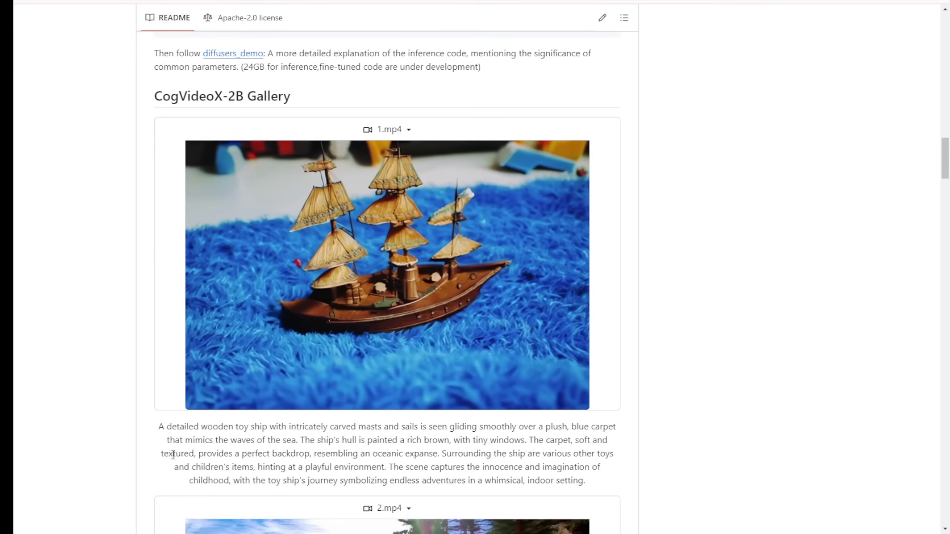
Play the 2.mp4 SUV sample video after reading the ship caption.
{"action": "scroll", "coordinate": [174, 454], "scroll_direction": "down", "scroll_amount": 3}
{"action": "scroll", "coordinate": [174, 454], "scroll_direction": "down", "scroll_amount": 1}
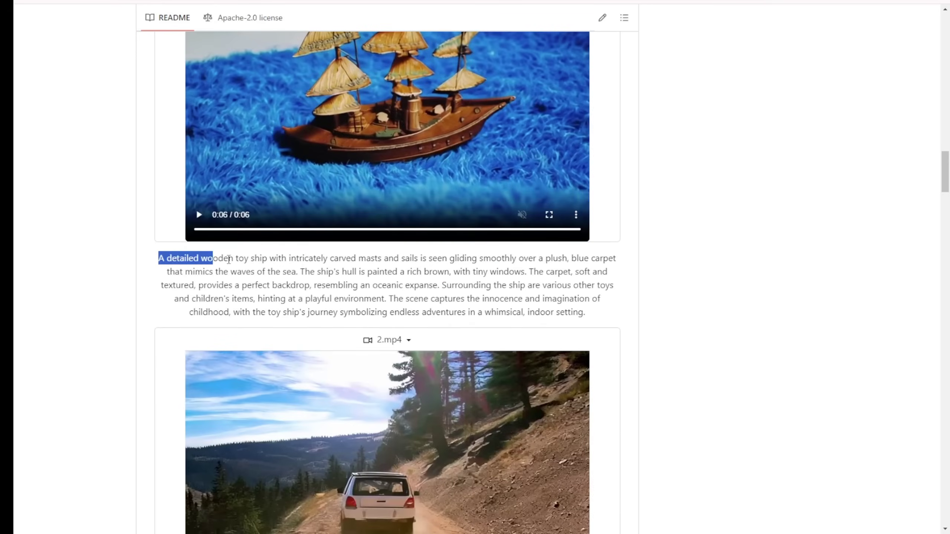
{"action": "left_click_drag", "start_coordinate": [228, 259], "coordinate": [558, 299]}
{"action": "scroll", "coordinate": [522, 306], "scroll_direction": "down", "scroll_amount": 5}
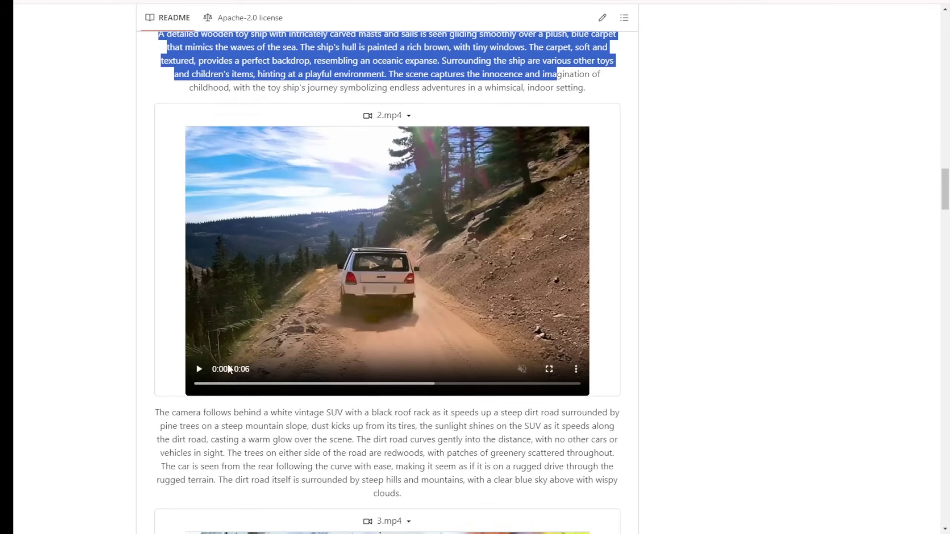
{"action": "left_click", "coordinate": [198, 369]}
{"action": "left_click", "coordinate": [210, 436]}
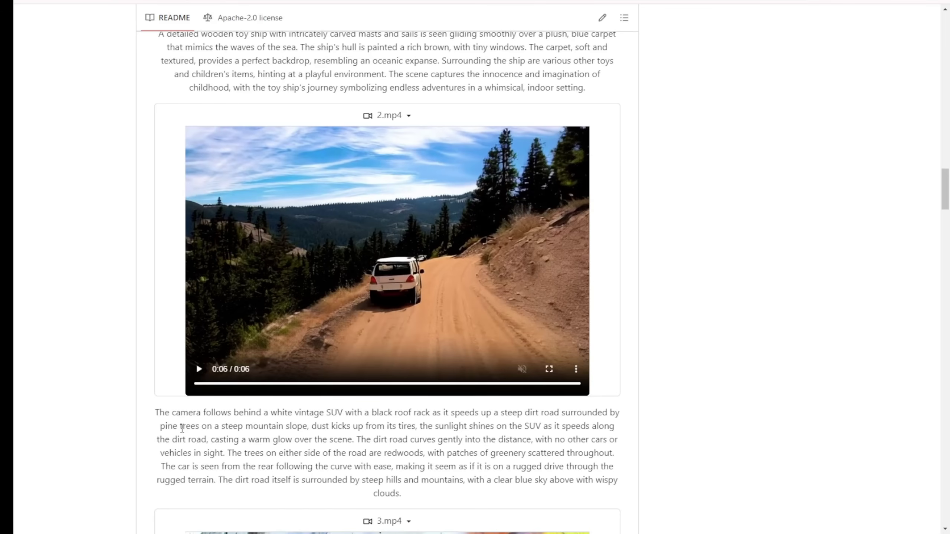
Play the 3.mp4 street artist and 4.mp4 war-torn city samples.
{"action": "scroll", "coordinate": [215, 427], "scroll_direction": "down", "scroll_amount": 10}
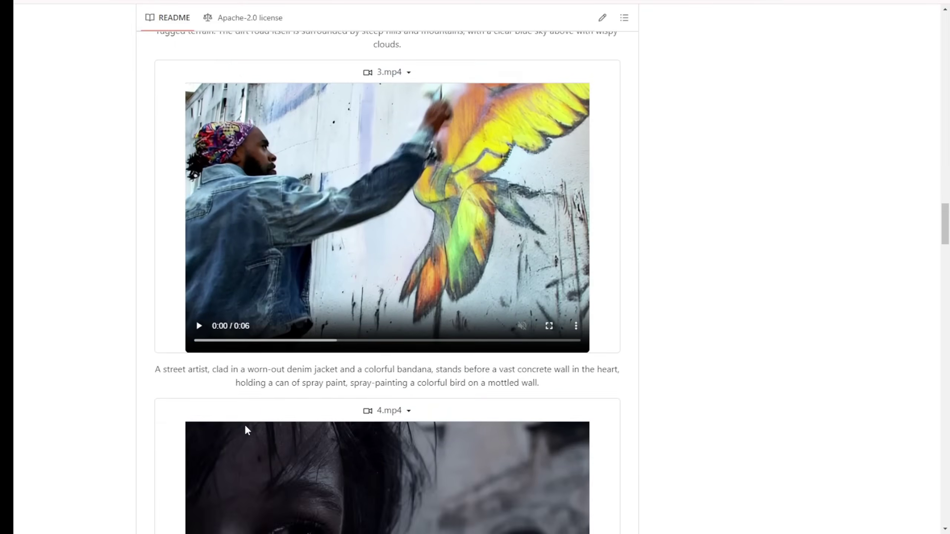
{"action": "scroll", "coordinate": [245, 425], "scroll_direction": "up", "scroll_amount": 2}
{"action": "left_click", "coordinate": [199, 382]}
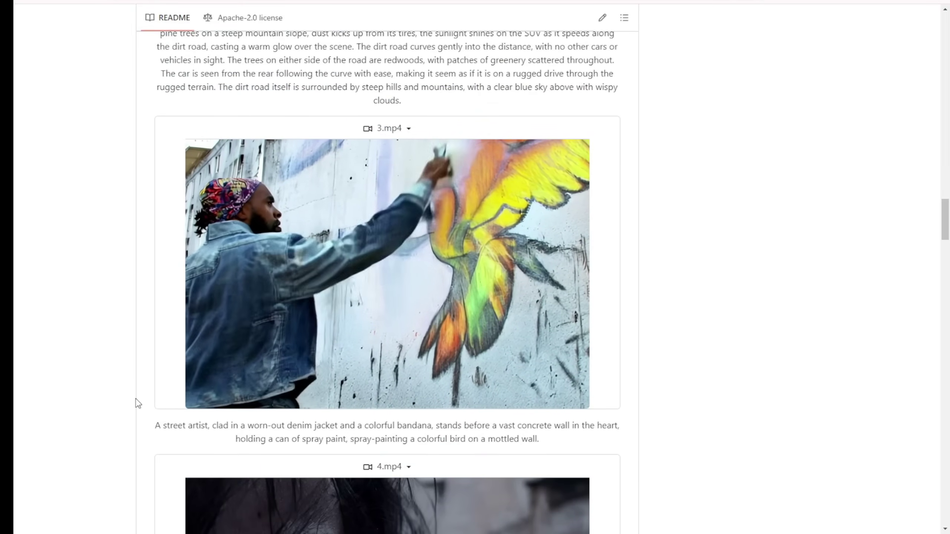
{"action": "scroll", "coordinate": [138, 403], "scroll_direction": "down", "scroll_amount": 1}
{"action": "scroll", "coordinate": [137, 403], "scroll_direction": "down", "scroll_amount": 3}
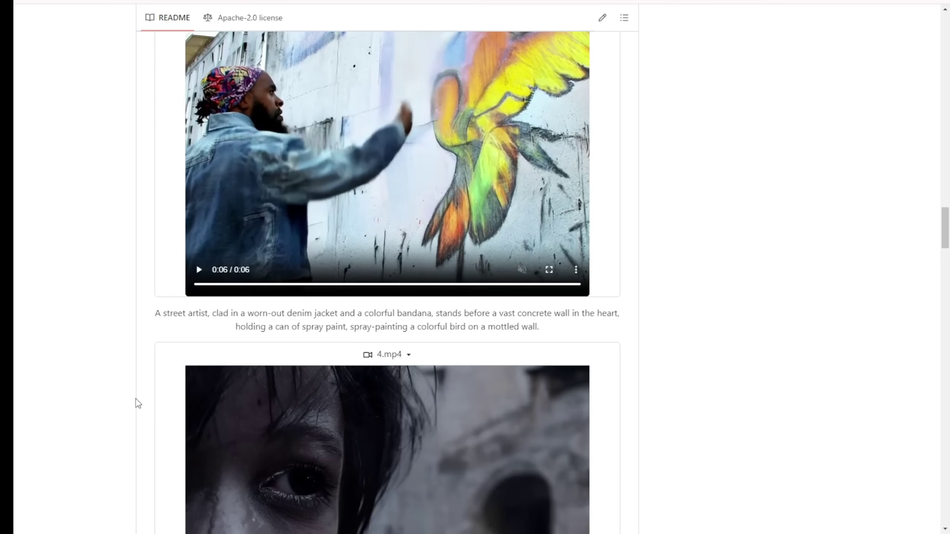
{"action": "scroll", "coordinate": [137, 401], "scroll_direction": "down", "scroll_amount": 6}
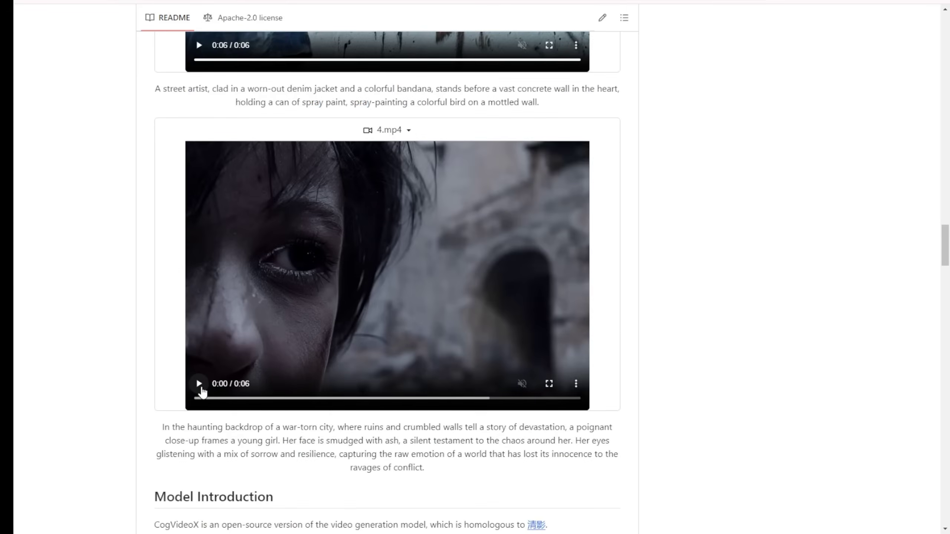
{"action": "left_click", "coordinate": [201, 387]}
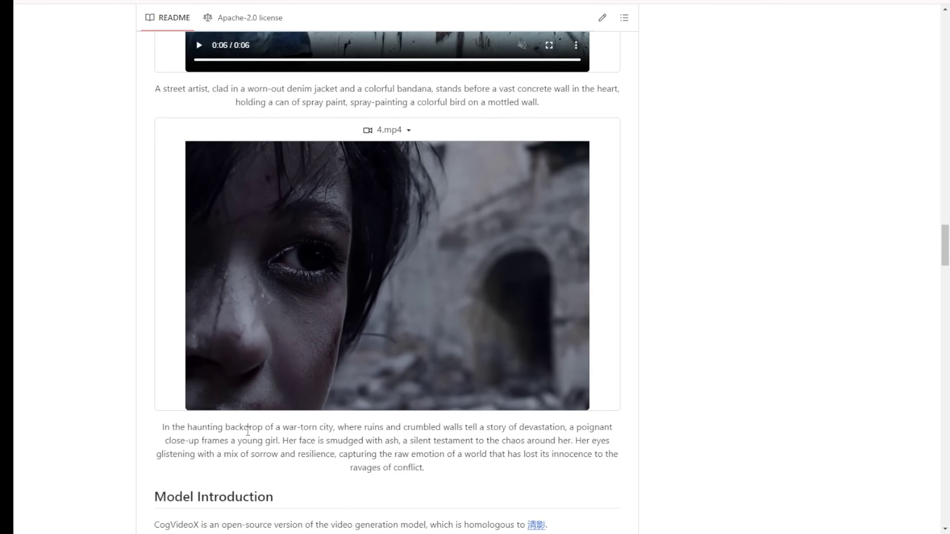
Read the CogVideoX introduction, highlighting 'video generation' and its opening sentence.
{"action": "scroll", "coordinate": [142, 470], "scroll_direction": "down", "scroll_amount": 7}
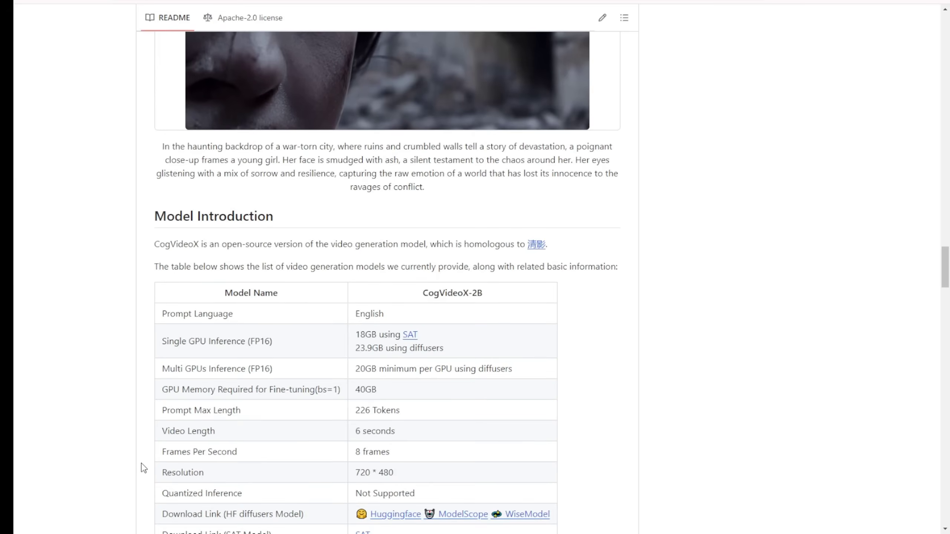
{"action": "scroll", "coordinate": [144, 469], "scroll_direction": "down", "scroll_amount": 3}
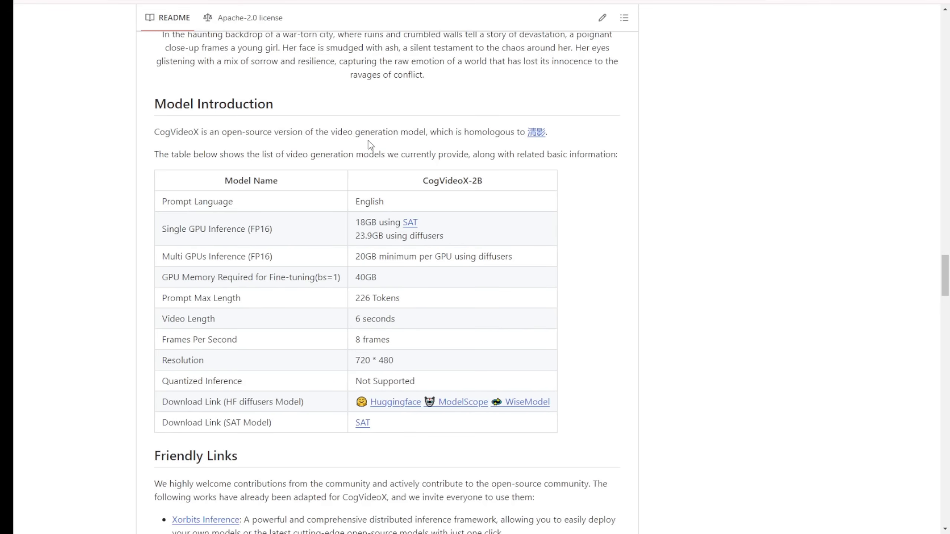
{"action": "left_click_drag", "start_coordinate": [334, 135], "coordinate": [416, 134]}
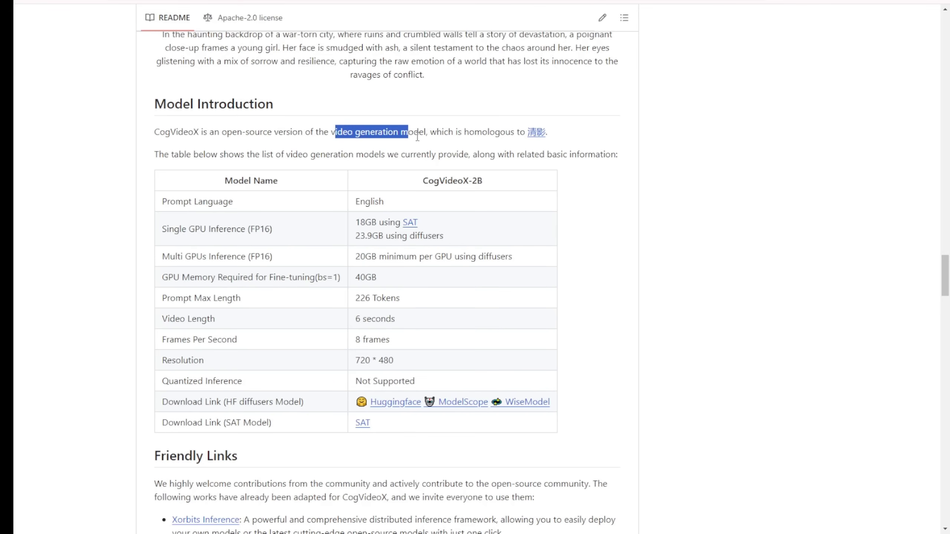
{"action": "left_click", "coordinate": [420, 135]}
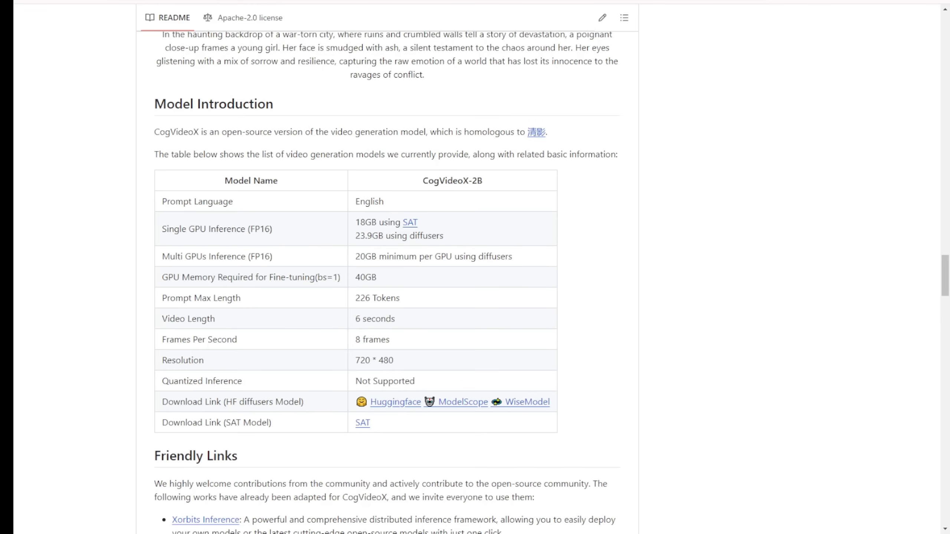
{"action": "left_click_drag", "start_coordinate": [161, 134], "coordinate": [254, 132]}
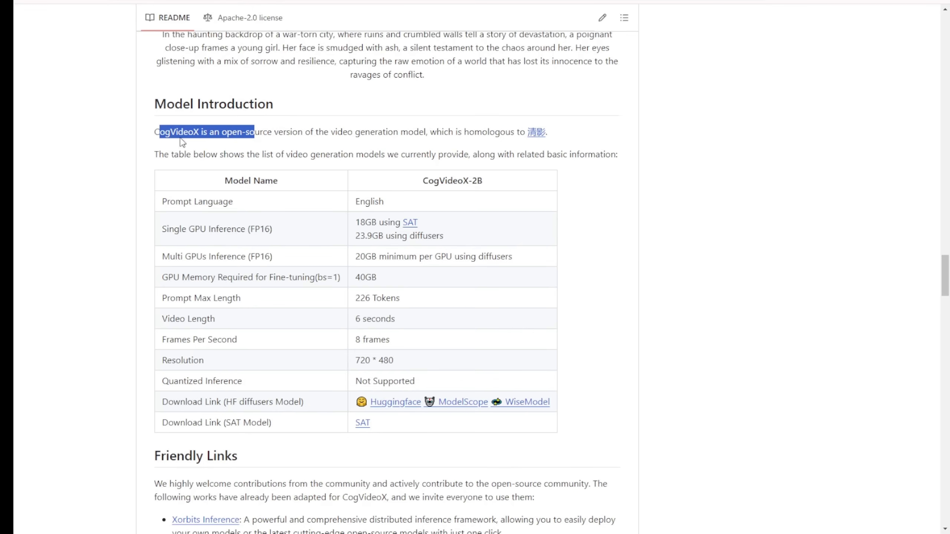
{"action": "left_click", "coordinate": [155, 132]}
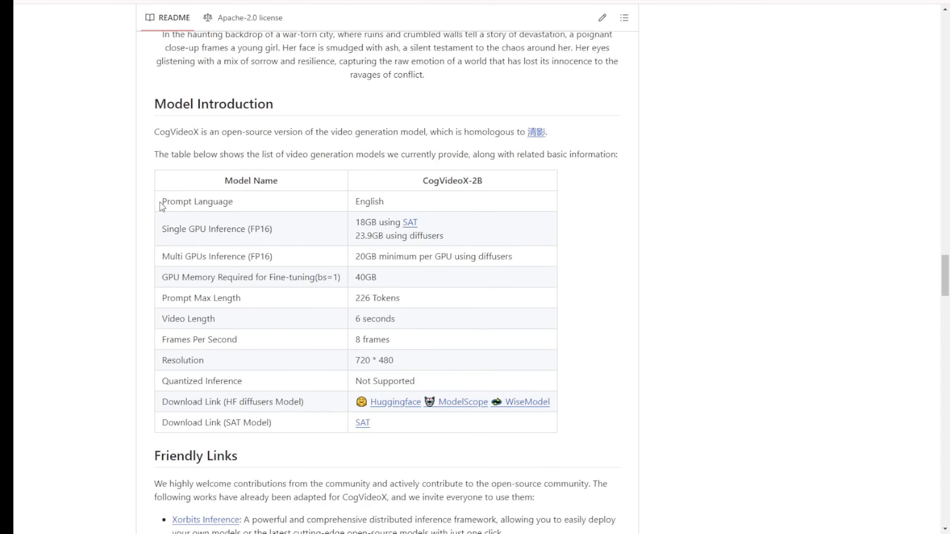
Point out the 720 * 480 resolution spec, then scroll on toward Inference.
{"action": "scroll", "coordinate": [357, 255], "scroll_direction": "down", "scroll_amount": 3}
{"action": "triple_click", "coordinate": [357, 249]}
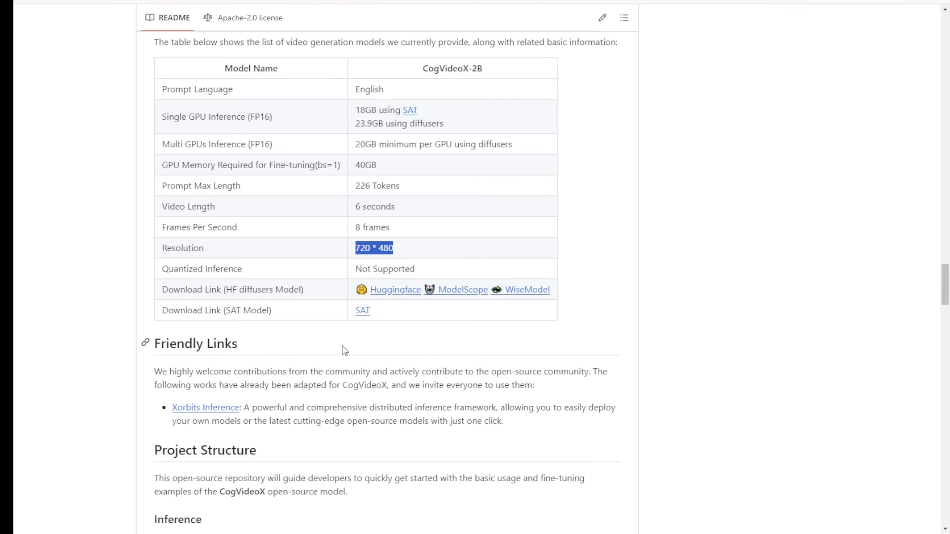
{"action": "scroll", "coordinate": [344, 350], "scroll_direction": "down", "scroll_amount": 3}
{"action": "scroll", "coordinate": [384, 332], "scroll_direction": "down", "scroll_amount": 6}
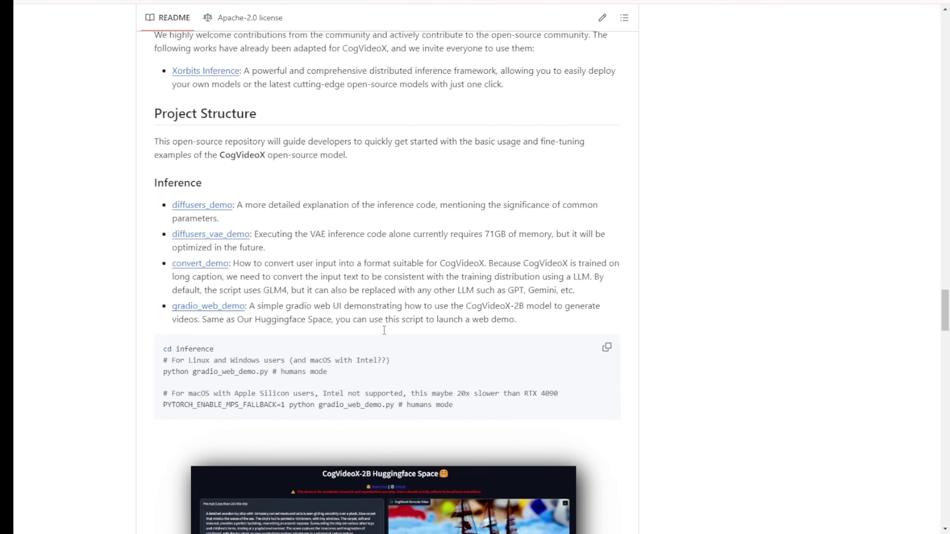
{"action": "scroll", "coordinate": [384, 332], "scroll_direction": "down", "scroll_amount": 5}
{"action": "scroll", "coordinate": [384, 333], "scroll_direction": "down", "scroll_amount": 2}
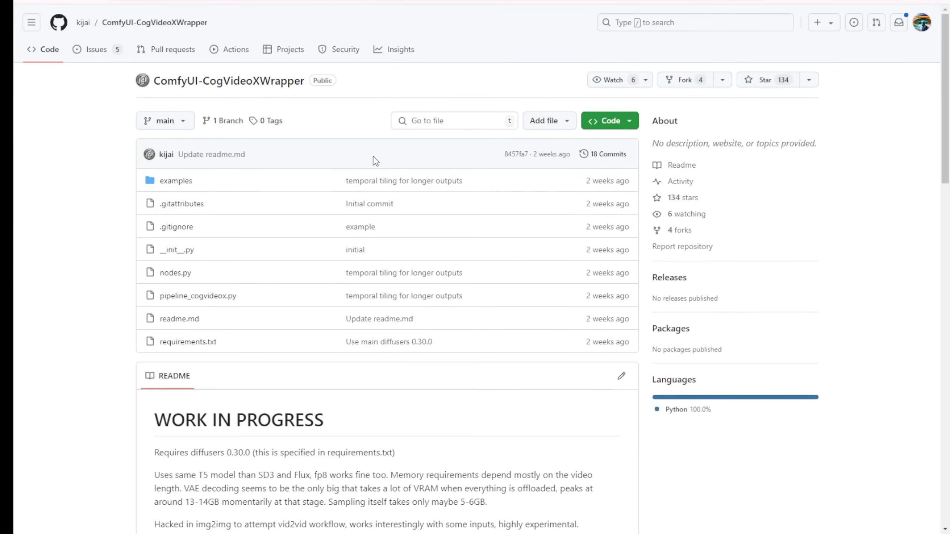
Highlight the diffusers 0.30.0 requirement and the note about sharing the T5 model.
{"action": "scroll", "coordinate": [376, 162], "scroll_direction": "down", "scroll_amount": 9}
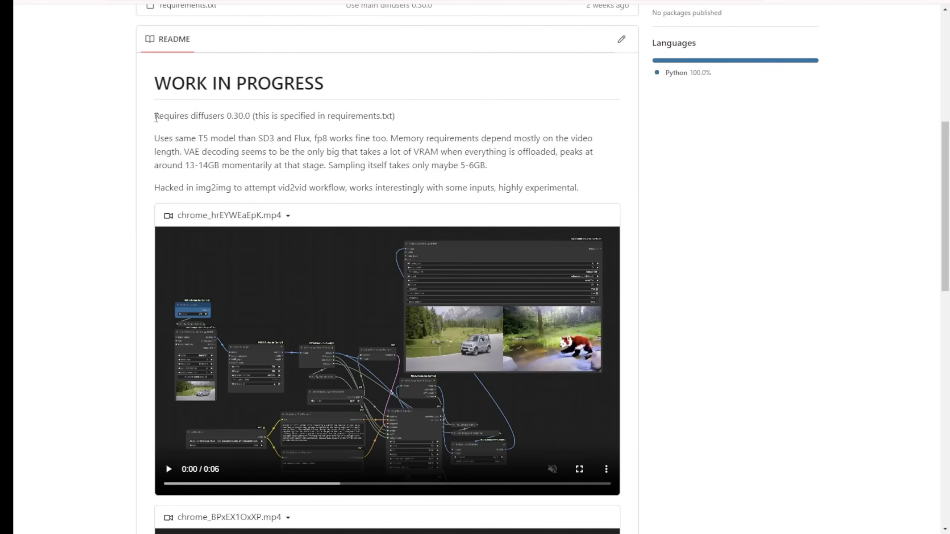
{"action": "left_click_drag", "start_coordinate": [156, 117], "coordinate": [257, 116]}
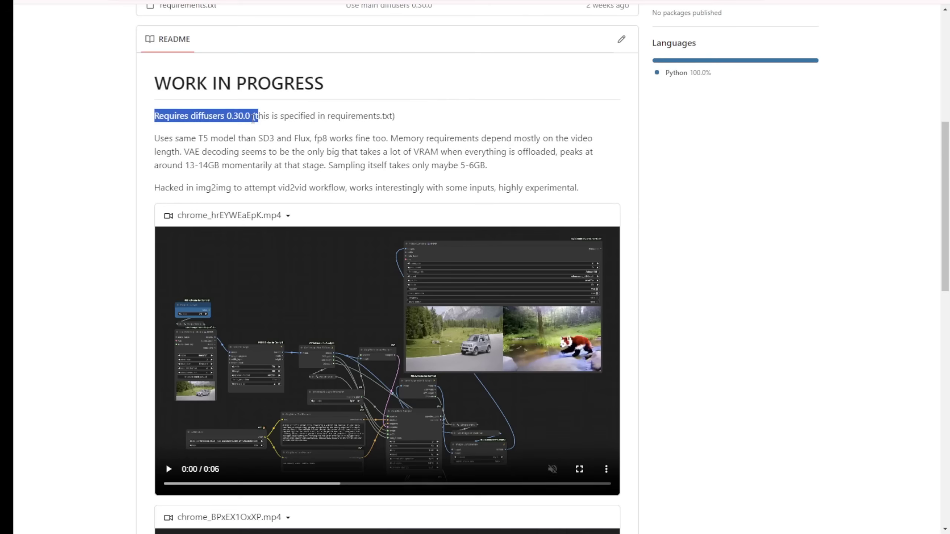
{"action": "left_click", "coordinate": [261, 134]}
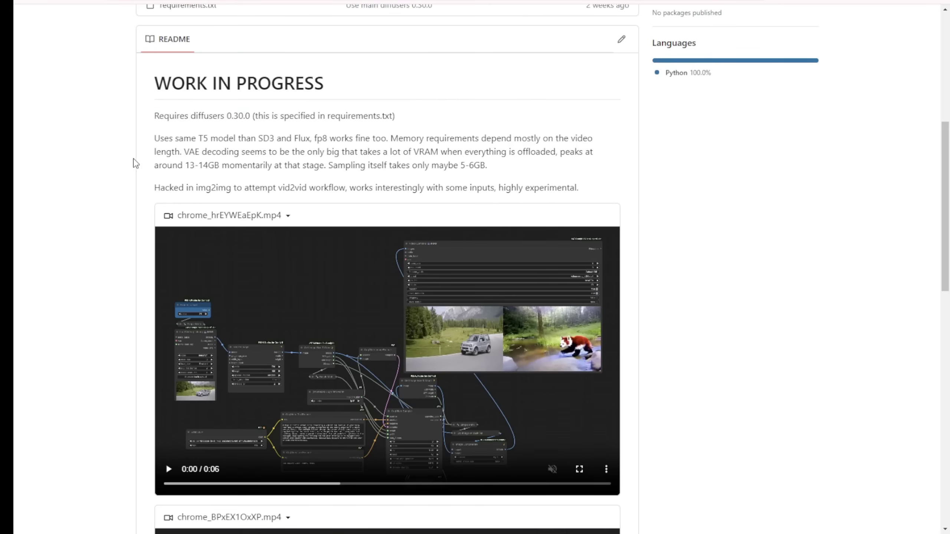
{"action": "scroll", "coordinate": [132, 150], "scroll_direction": "down", "scroll_amount": 1}
{"action": "left_click_drag", "start_coordinate": [156, 82], "coordinate": [241, 76]}
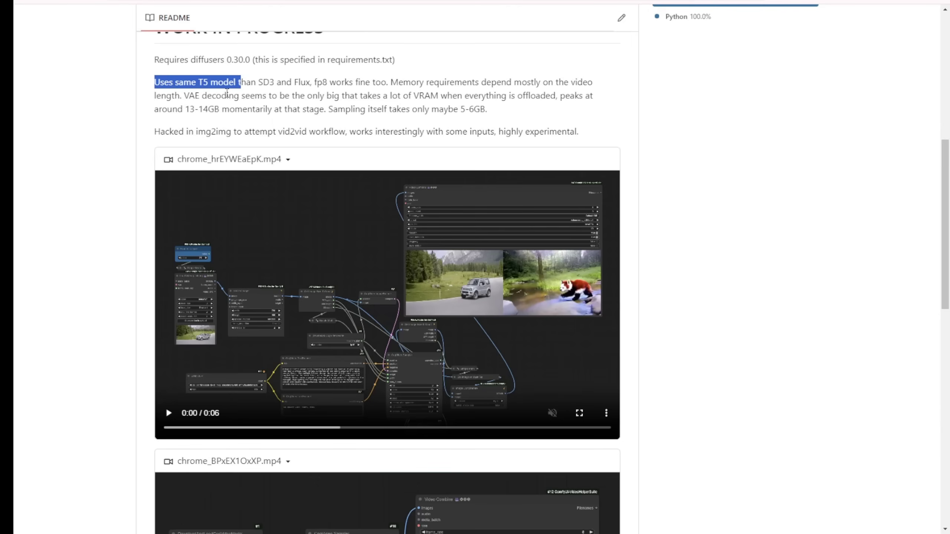
{"action": "left_click", "coordinate": [263, 92]}
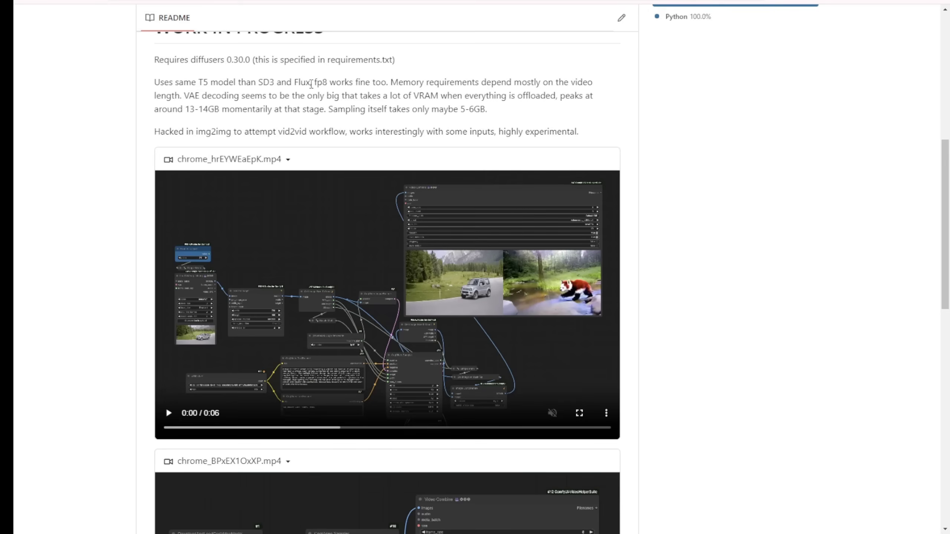
Point out 'fp8' and 'VAE', then select the ComfyUI-CogVideoXWrapper link at the bottom.
{"action": "double_click", "coordinate": [318, 81]}
{"action": "left_click", "coordinate": [251, 126]}
{"action": "double_click", "coordinate": [193, 97]}
{"action": "left_click", "coordinate": [324, 92]}
{"action": "scroll", "coordinate": [172, 187], "scroll_direction": "down", "scroll_amount": 3}
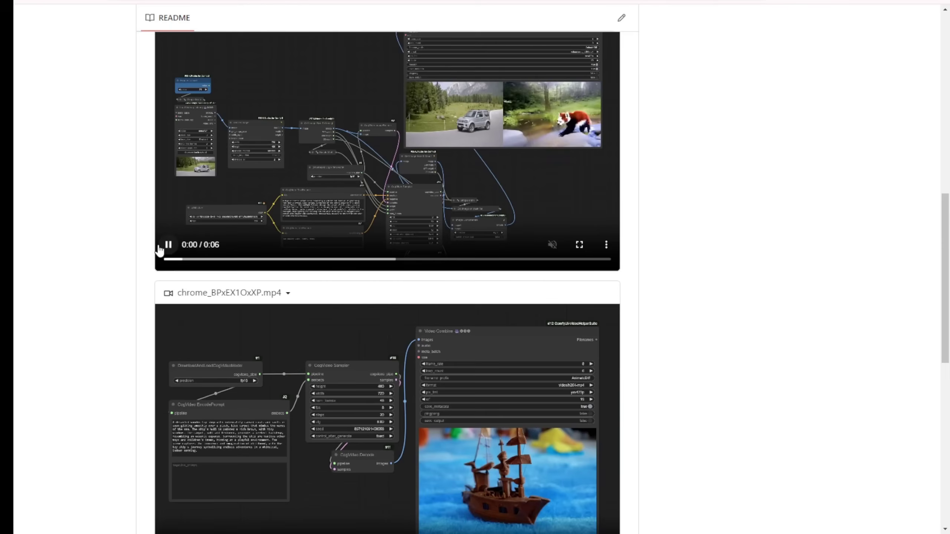
{"action": "scroll", "coordinate": [155, 249], "scroll_direction": "up", "scroll_amount": 1}
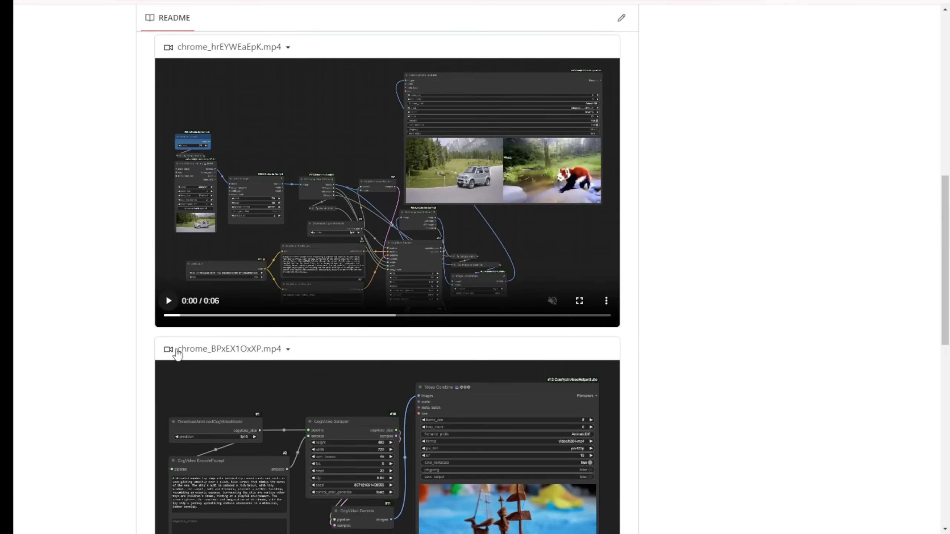
{"action": "scroll", "coordinate": [150, 340], "scroll_direction": "down", "scroll_amount": 12}
{"action": "scroll", "coordinate": [160, 364], "scroll_direction": "down", "scroll_amount": 3}
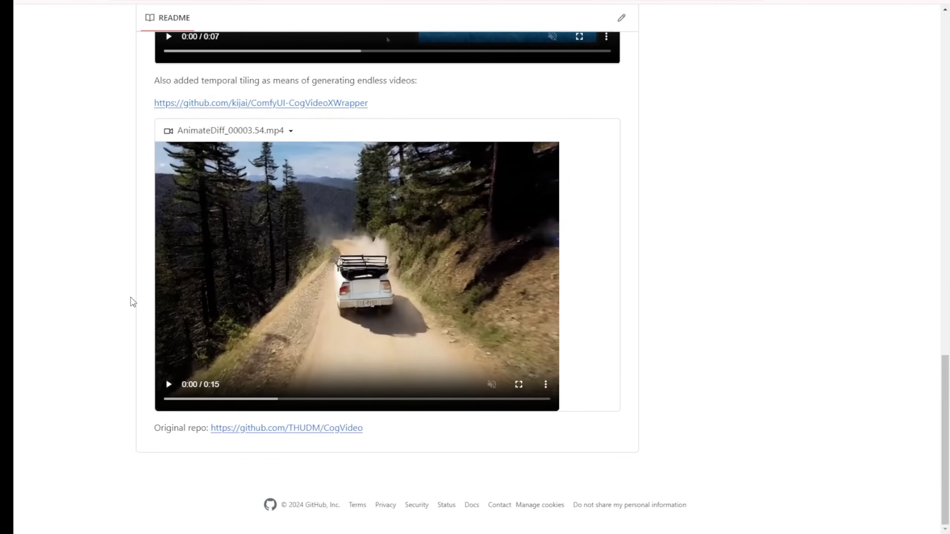
{"action": "left_click_drag", "start_coordinate": [393, 109], "coordinate": [251, 108]}
{"action": "key", "text": "ctrl+c"}
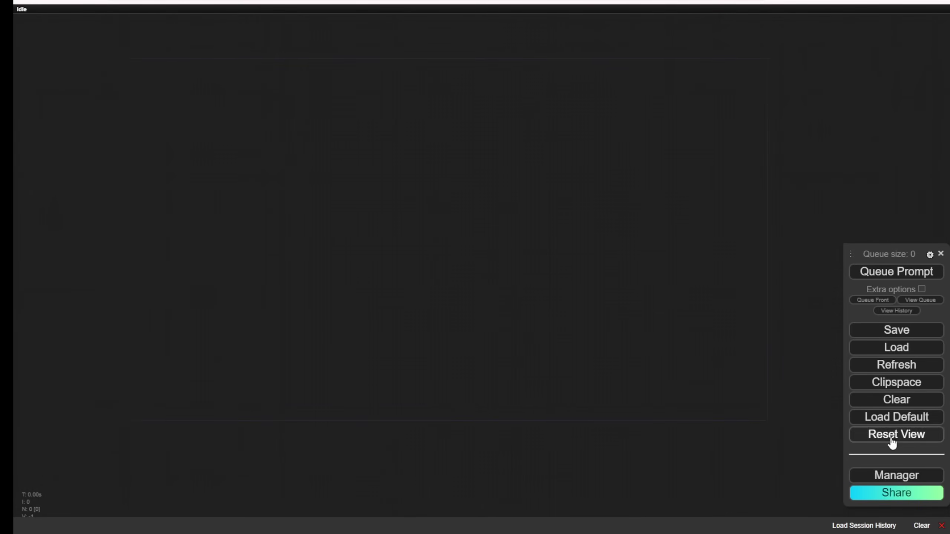
Search Custom Nodes Manager for the pasted repo name, replacing 'ComfyUI-' with '='.
{"action": "left_click", "coordinate": [896, 475]}
{"action": "left_click", "coordinate": [457, 180]}
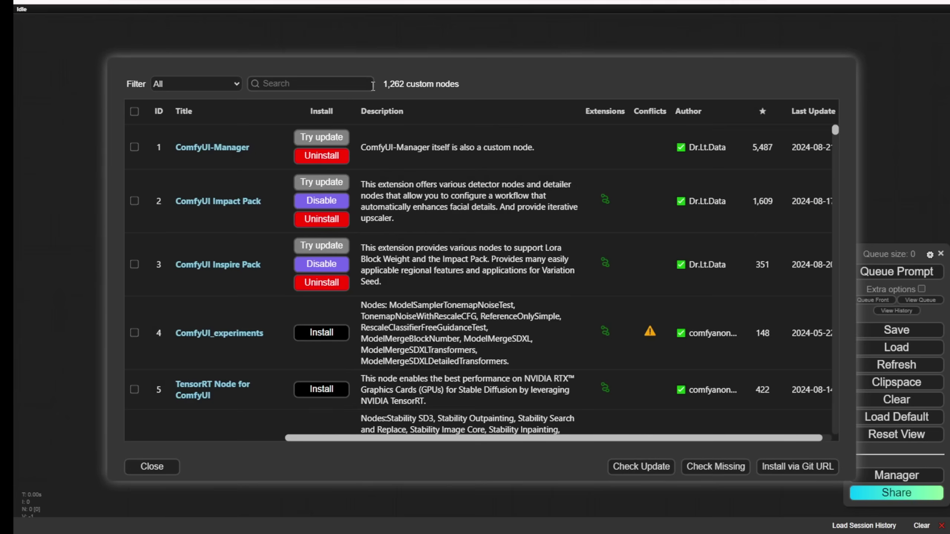
{"action": "left_click", "coordinate": [316, 89]}
{"action": "key", "text": "ctrl+v"}
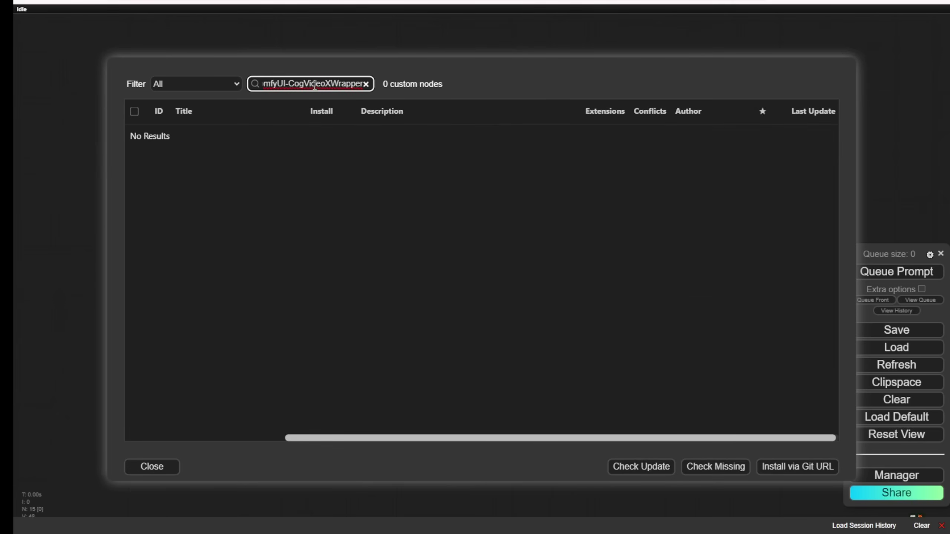
{"action": "left_click_drag", "start_coordinate": [296, 83], "coordinate": [246, 86]}
{"action": "type", "text": "="}
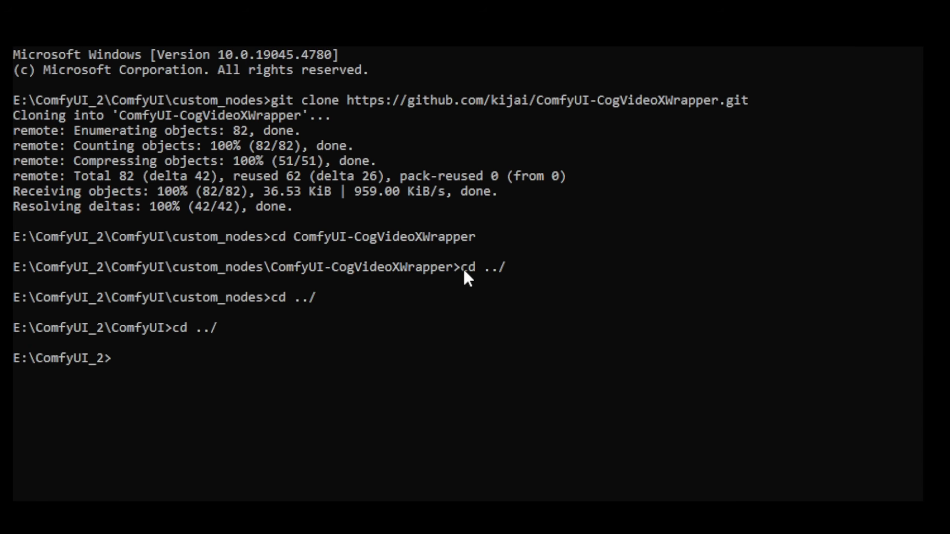
Paste the pip install -r requirements.txt command into the prompt.
{"action": "type", "text": "python_embeded\\python.exe -m pip install -r ComfyUI\\custom_nodes\\ComfyUI-CogVideoXWrapper\\requirements.txt"}
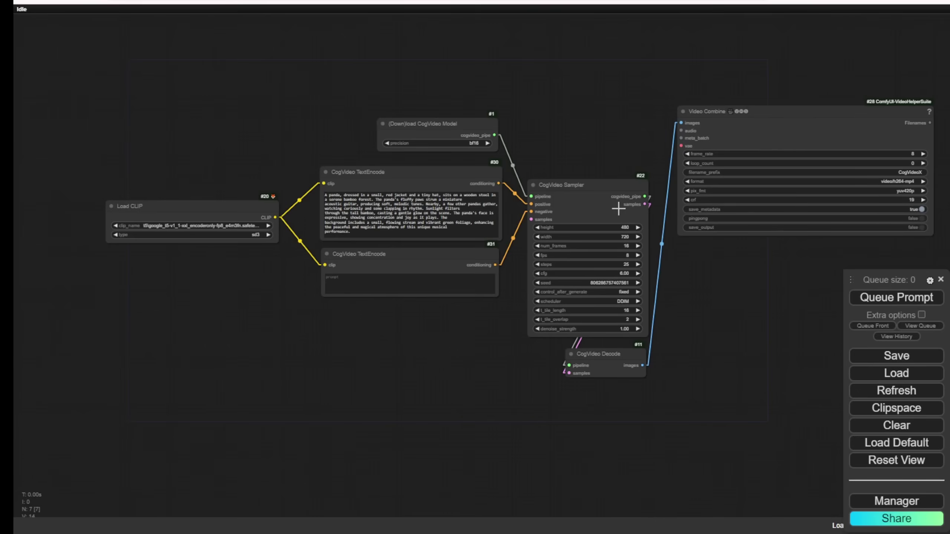
Check the model loader's precision options and keep bf16.
{"action": "scroll", "coordinate": [208, 176], "scroll_direction": "up", "scroll_amount": 5}
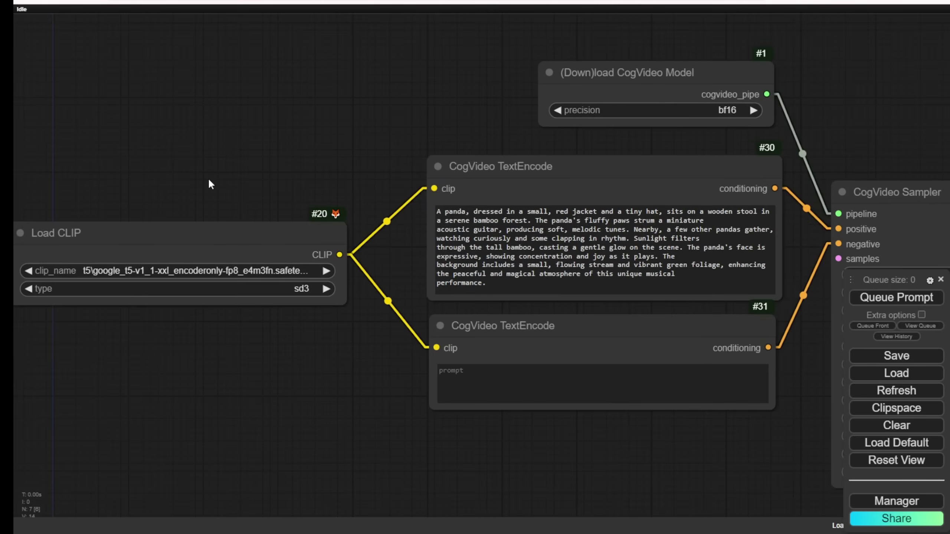
{"action": "left_click_drag", "start_coordinate": [191, 188], "coordinate": [276, 116]}
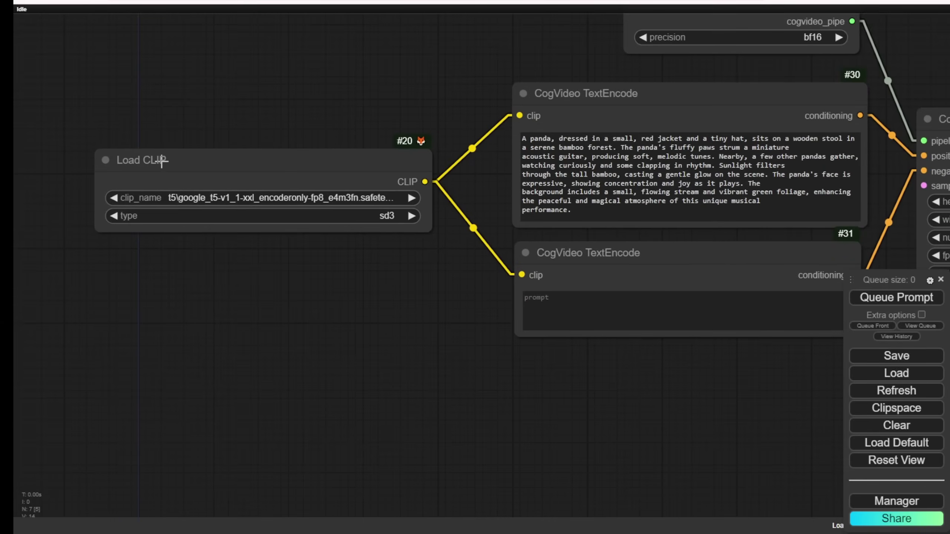
{"action": "left_click_drag", "start_coordinate": [364, 85], "coordinate": [59, 241]}
{"action": "left_click", "coordinate": [299, 250]}
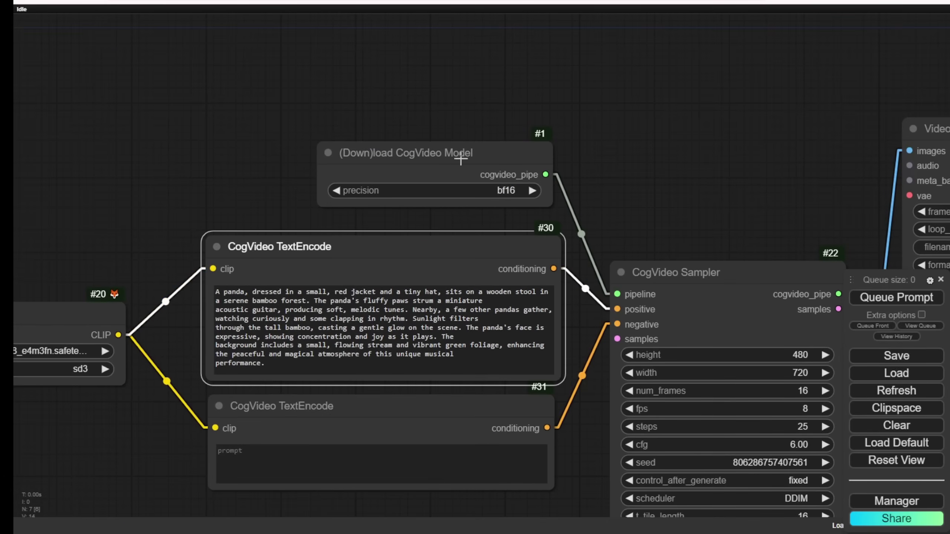
{"action": "left_click_drag", "start_coordinate": [602, 212], "coordinate": [483, 213]}
{"action": "left_click", "coordinate": [397, 192]}
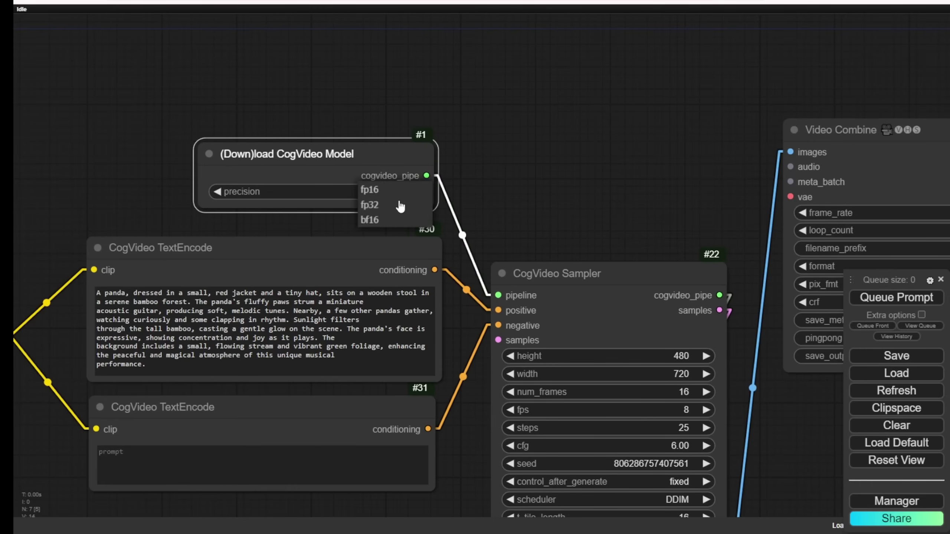
{"action": "left_click", "coordinate": [510, 187]}
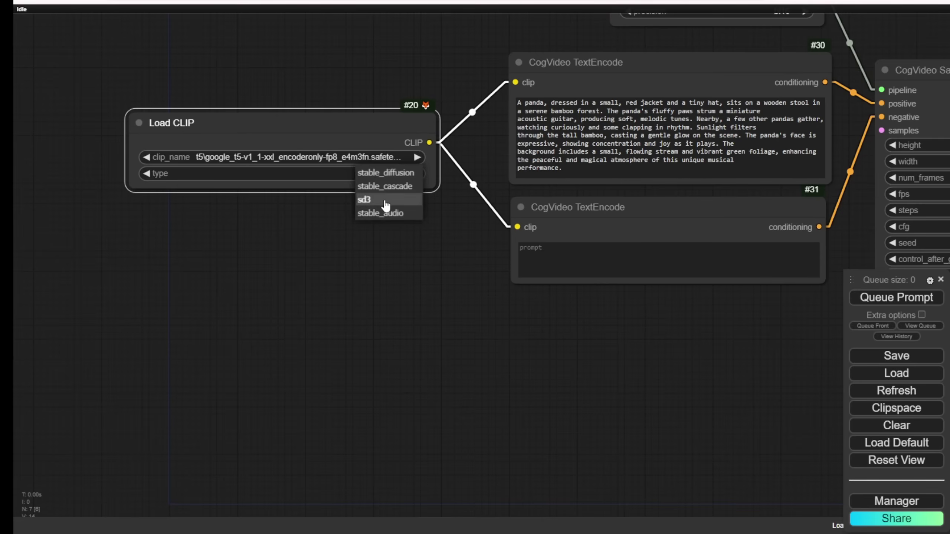
Set Load CLIP to type sd3, widen it, and choose t5xxl_fp8_e4m3fn.safetensors.
{"action": "left_click", "coordinate": [402, 200]}
{"action": "left_click", "coordinate": [297, 249]}
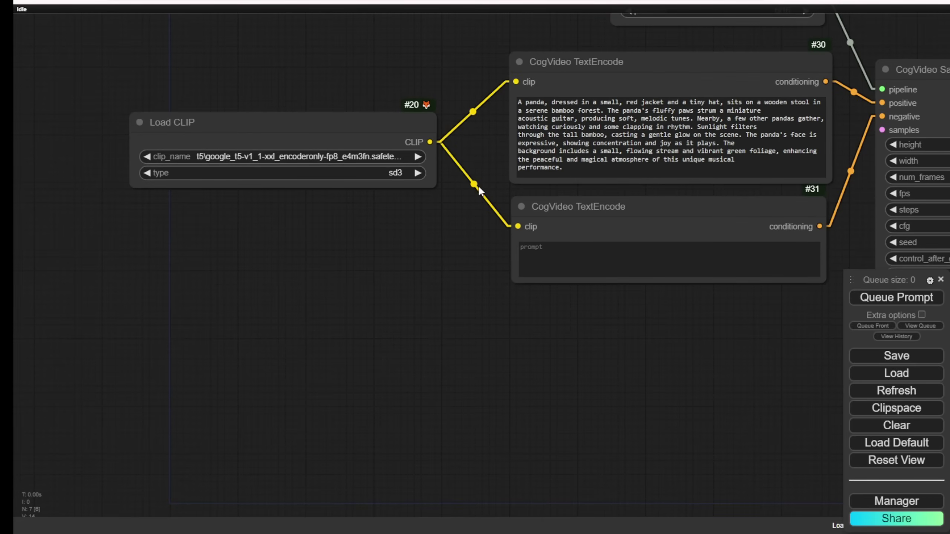
{"action": "left_click_drag", "start_coordinate": [359, 122], "coordinate": [289, 123]}
{"action": "left_click_drag", "start_coordinate": [366, 185], "coordinate": [406, 186]}
{"action": "left_click", "coordinate": [268, 158]}
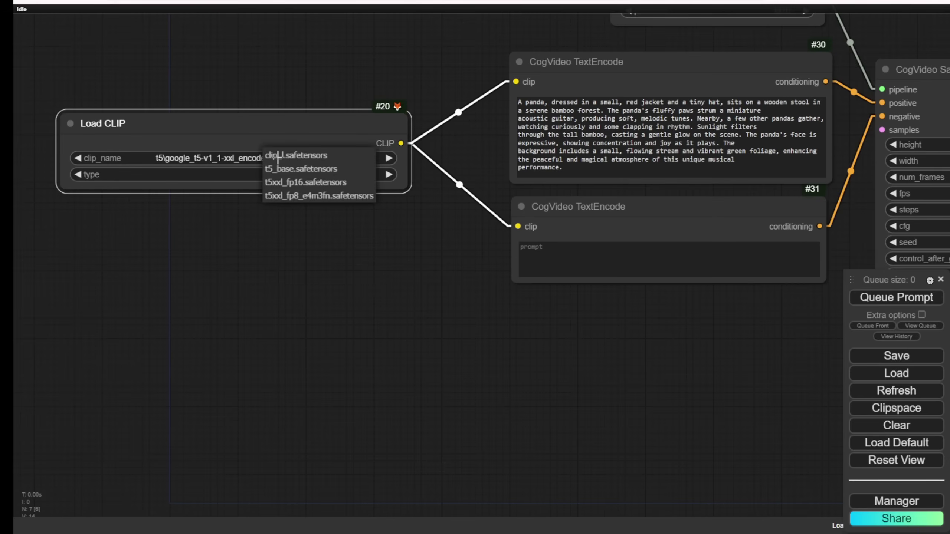
{"action": "left_click", "coordinate": [319, 195]}
{"action": "scroll", "coordinate": [526, 129], "scroll_direction": "down", "scroll_amount": 3}
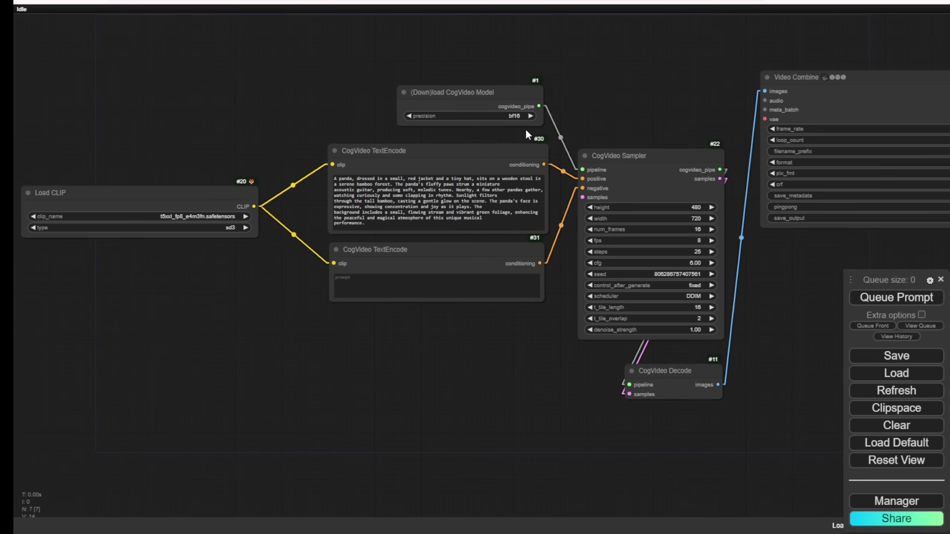
{"action": "left_click_drag", "start_coordinate": [647, 92], "coordinate": [564, 110]}
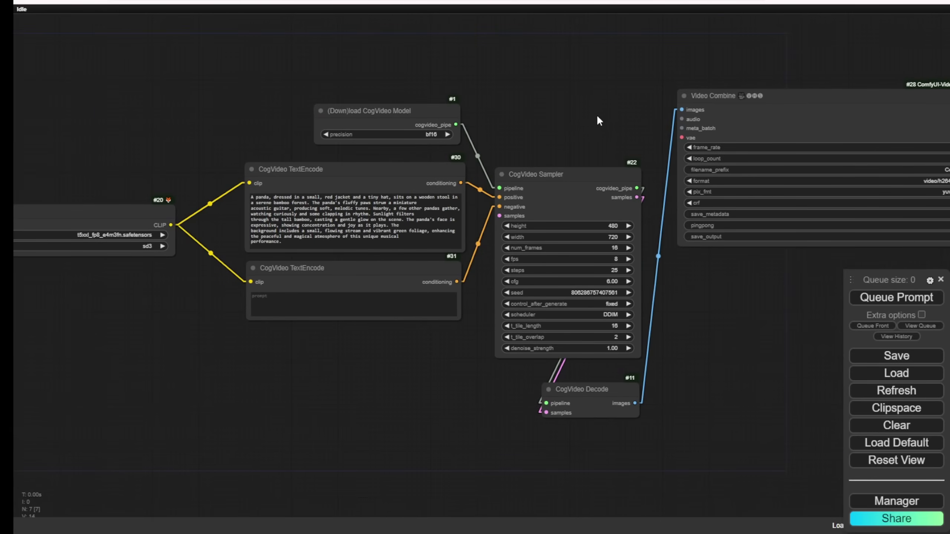
{"action": "left_click_drag", "start_coordinate": [596, 115], "coordinate": [497, 124]}
{"action": "left_click_drag", "start_coordinate": [788, 383], "coordinate": [724, 375]}
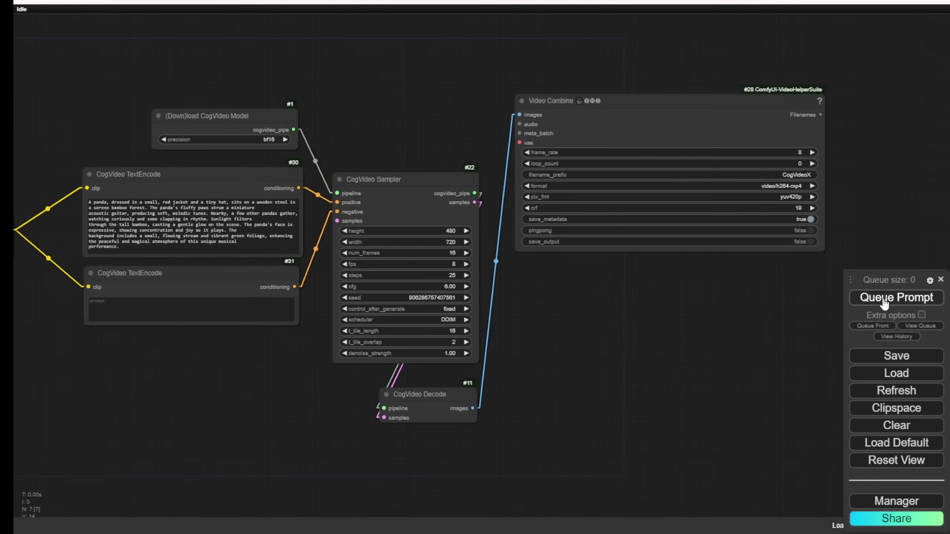
After the validation error, set CogVideo Sampler t_tile_overlap to 8 and queue again.
{"action": "left_click", "coordinate": [882, 300]}
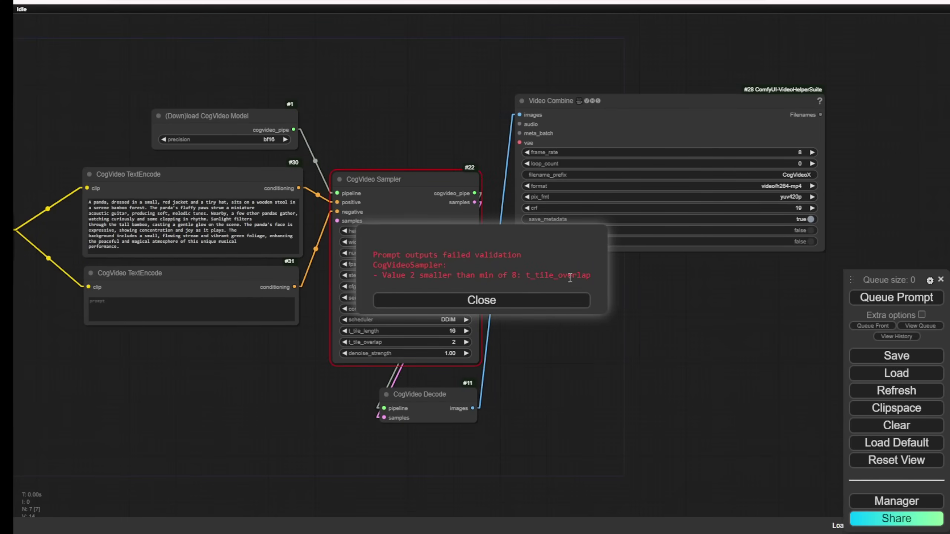
{"action": "left_click", "coordinate": [513, 301]}
{"action": "scroll", "coordinate": [503, 313], "scroll_direction": "up", "scroll_amount": 4}
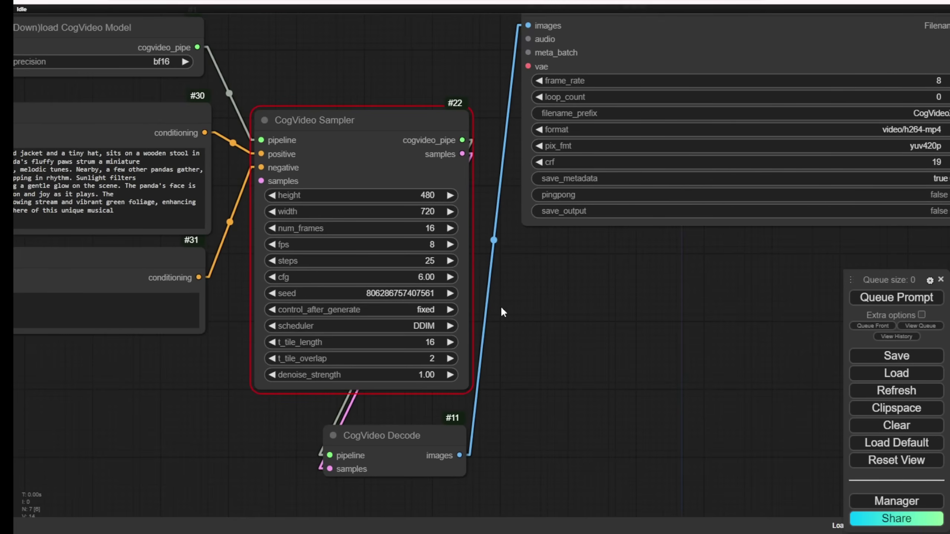
{"action": "left_click", "coordinate": [318, 244]}
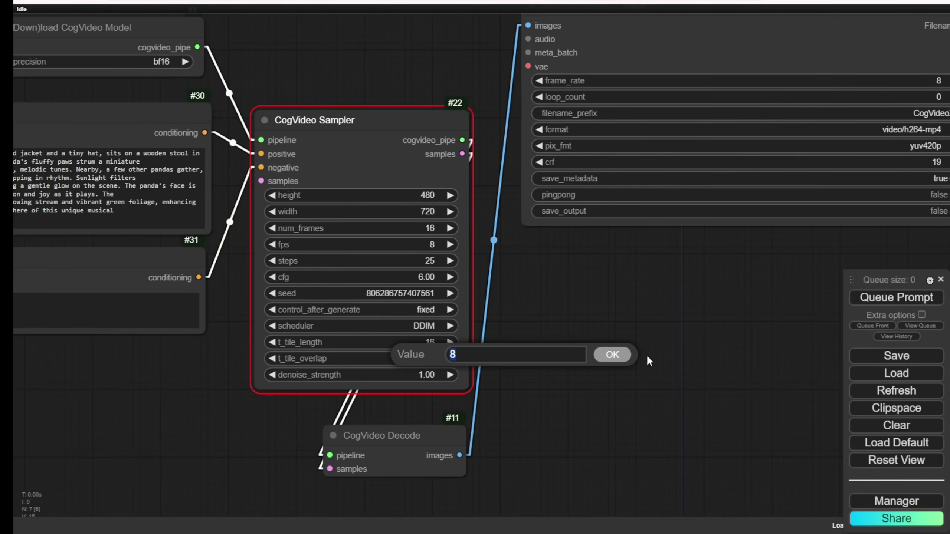
{"action": "left_click", "coordinate": [622, 358]}
{"action": "left_click", "coordinate": [580, 361]}
{"action": "left_click", "coordinate": [869, 298]}
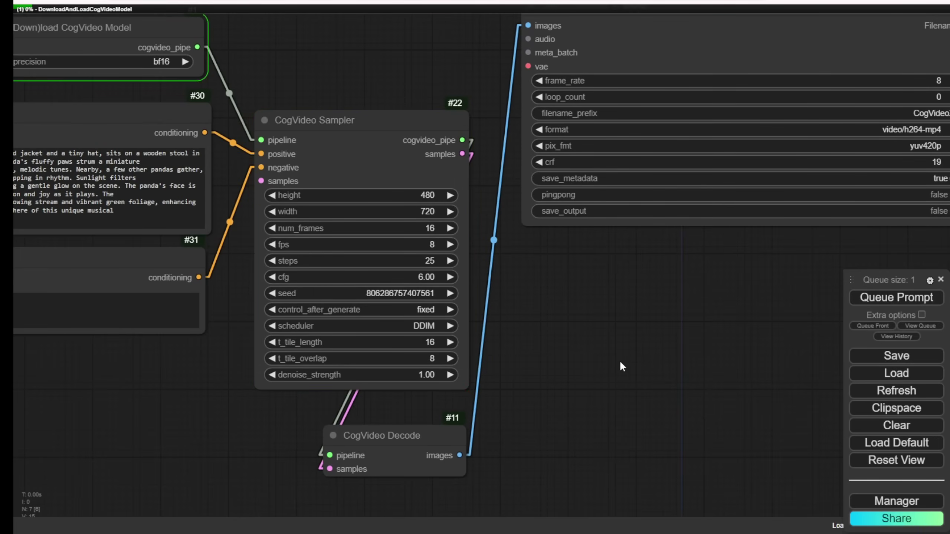
{"action": "scroll", "coordinate": [619, 360], "scroll_direction": "down", "scroll_amount": 4}
{"action": "left_click_drag", "start_coordinate": [389, 381], "coordinate": [537, 392]}
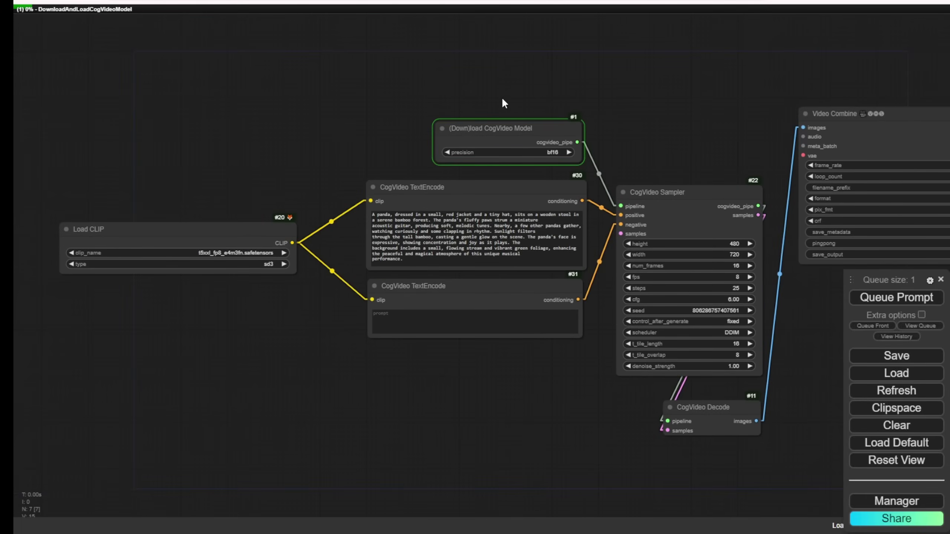
{"action": "scroll", "coordinate": [426, 131], "scroll_direction": "up", "scroll_amount": 5}
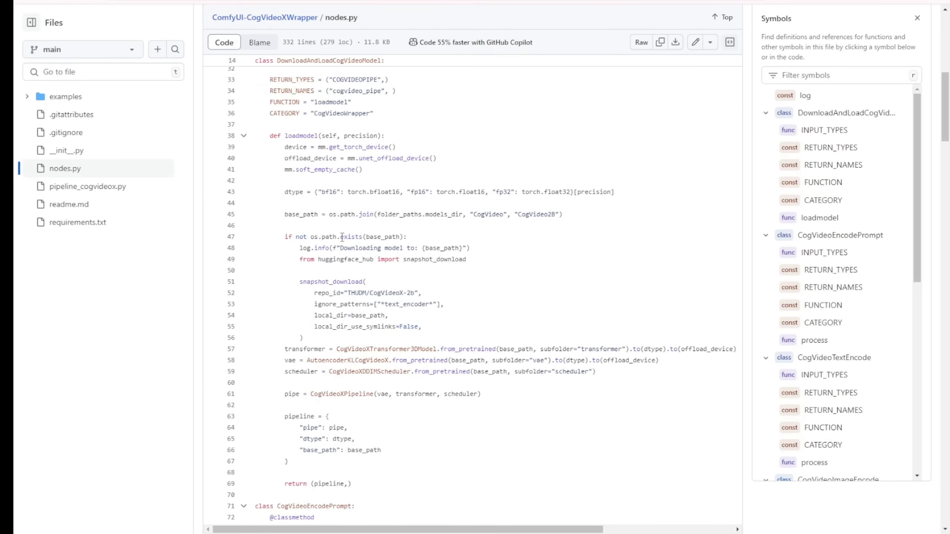
Highlight loadmodel lines 48–49 in nodes.py that log and import the download.
{"action": "scroll", "coordinate": [342, 237], "scroll_direction": "down", "scroll_amount": 2}
{"action": "left_click_drag", "start_coordinate": [316, 191], "coordinate": [256, 214]}
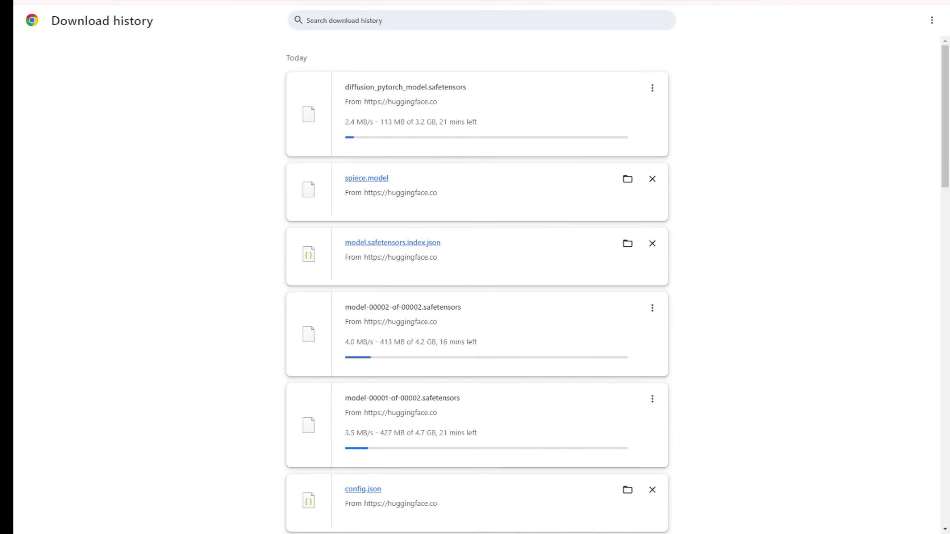
Check the huggingface downloads, then load example_01.json from the wrapper's examples folder.
{"action": "scroll", "coordinate": [477, 285], "scroll_direction": "down", "scroll_amount": 3}
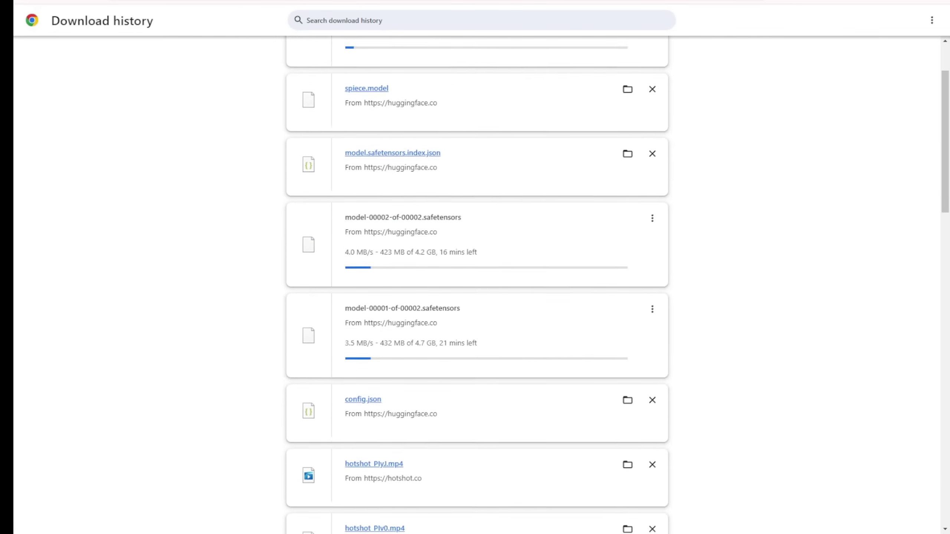
{"action": "scroll", "coordinate": [476, 284], "scroll_direction": "up", "scroll_amount": 3}
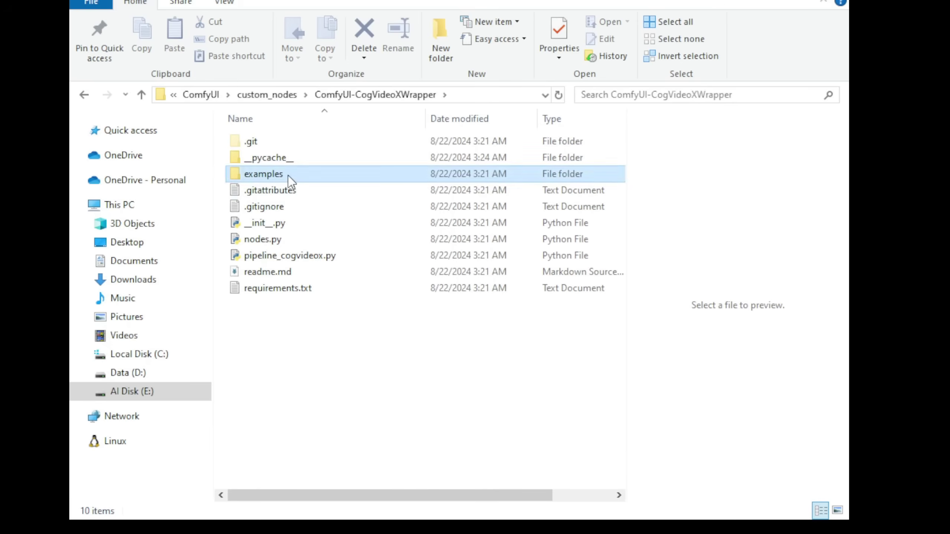
{"action": "double_click", "coordinate": [288, 175]}
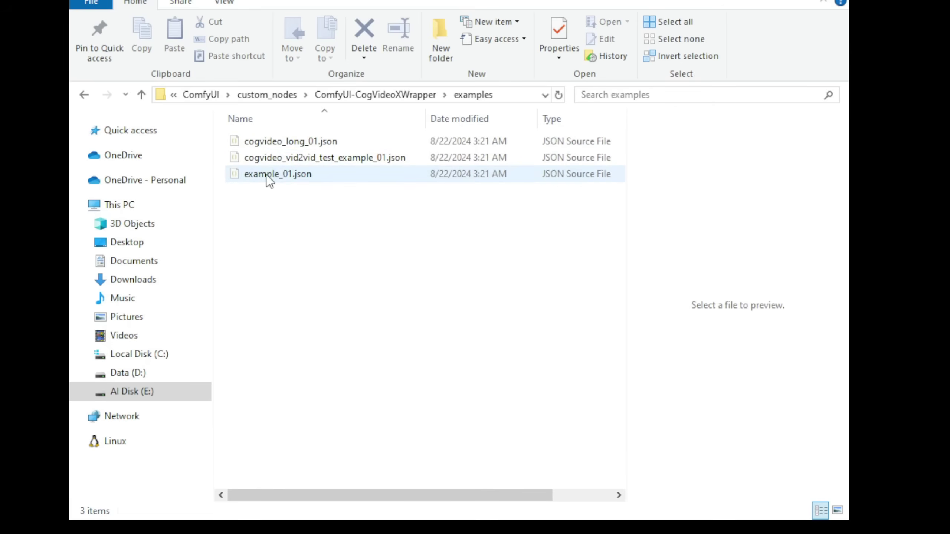
{"action": "left_click", "coordinate": [274, 176]}
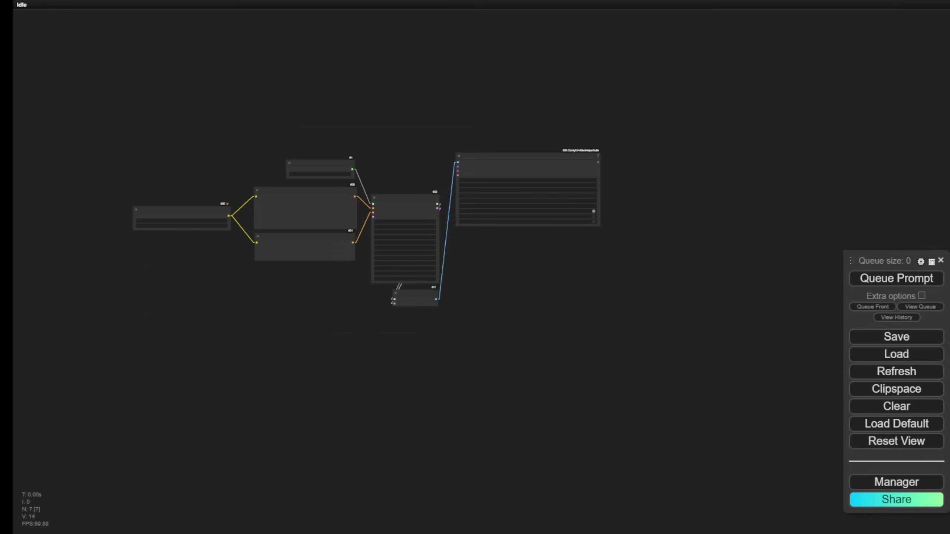
Zoom in on the finished panda guitar clip, then pan back to the prompt and Sampler settings.
{"action": "scroll", "coordinate": [293, 231], "scroll_direction": "up", "scroll_amount": 4}
{"action": "scroll", "coordinate": [287, 312], "scroll_direction": "up", "scroll_amount": 3}
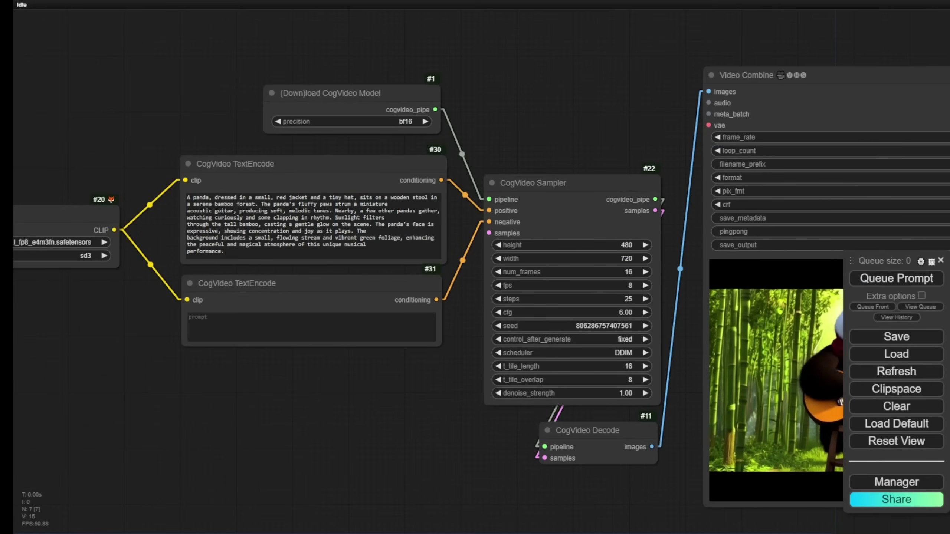
{"action": "scroll", "coordinate": [571, 282], "scroll_direction": "up", "scroll_amount": 5}
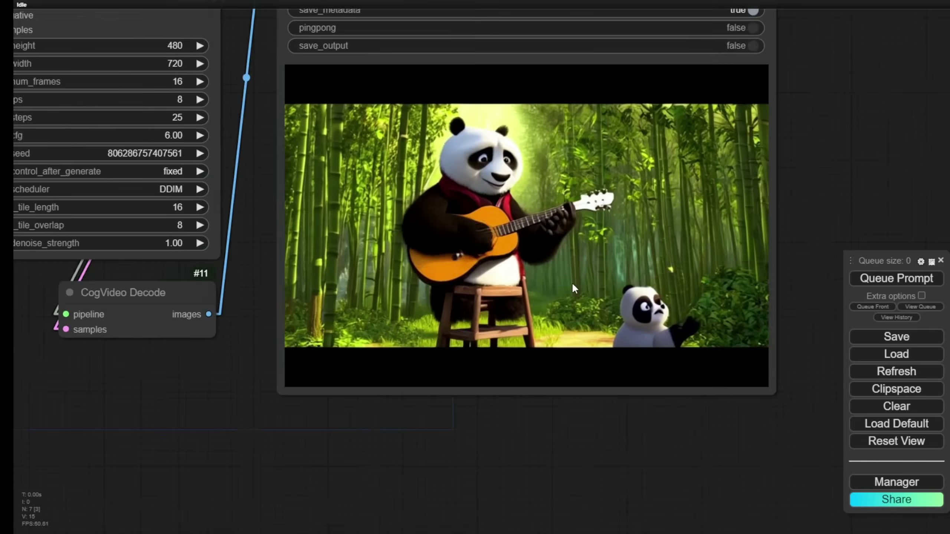
{"action": "scroll", "coordinate": [571, 282], "scroll_direction": "up", "scroll_amount": 1}
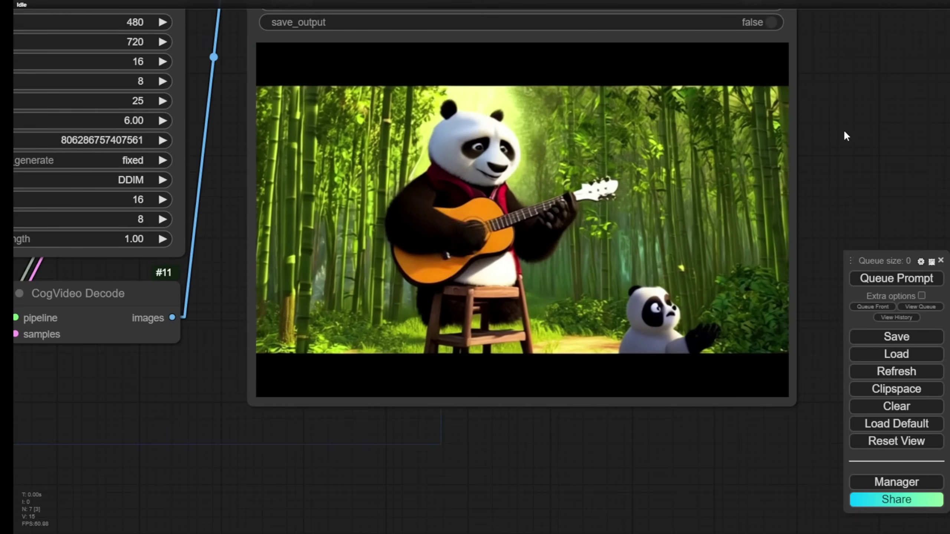
{"action": "left_click_drag", "start_coordinate": [430, 407], "coordinate": [622, 524]}
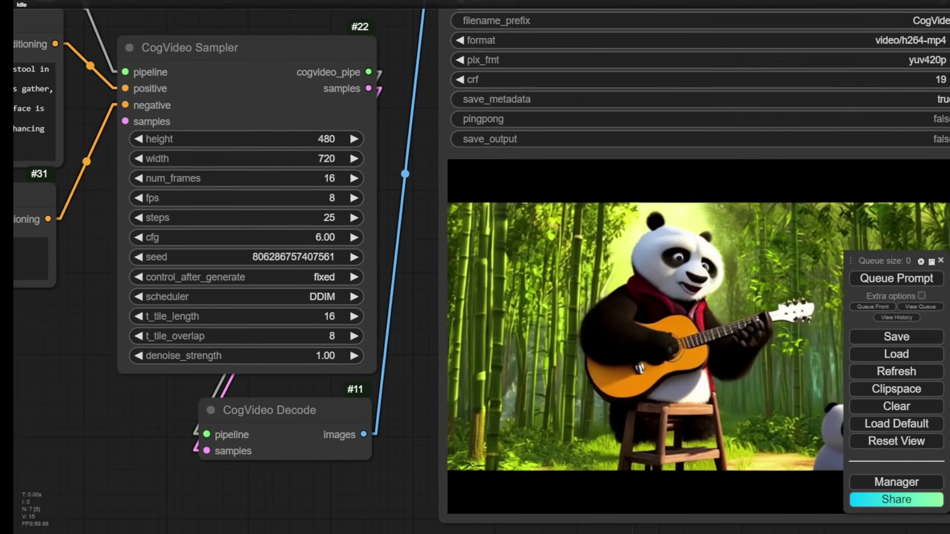
{"action": "scroll", "coordinate": [191, 356], "scroll_direction": "down", "scroll_amount": 4}
{"action": "left_click_drag", "start_coordinate": [190, 357], "coordinate": [481, 500]}
{"action": "scroll", "coordinate": [139, 224], "scroll_direction": "up", "scroll_amount": 5}
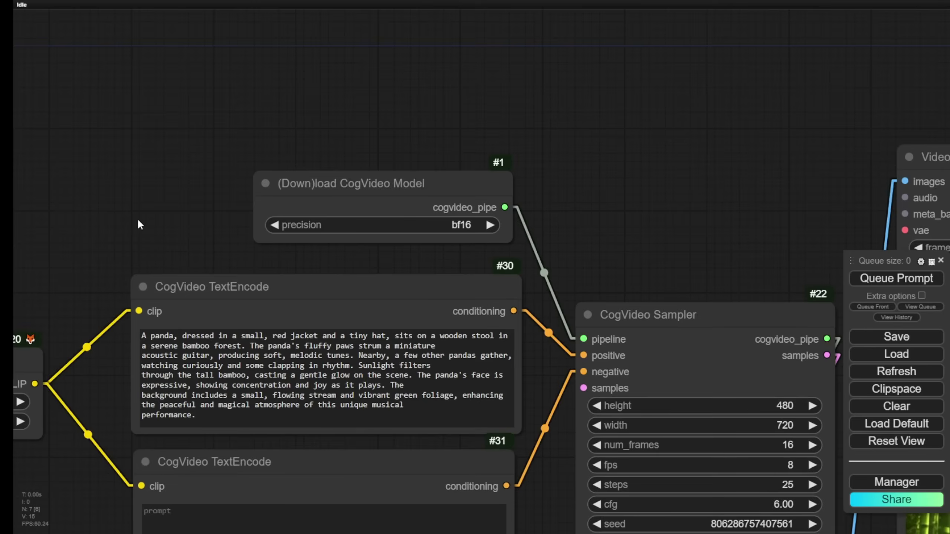
{"action": "left_click_drag", "start_coordinate": [140, 224], "coordinate": [161, 96]}
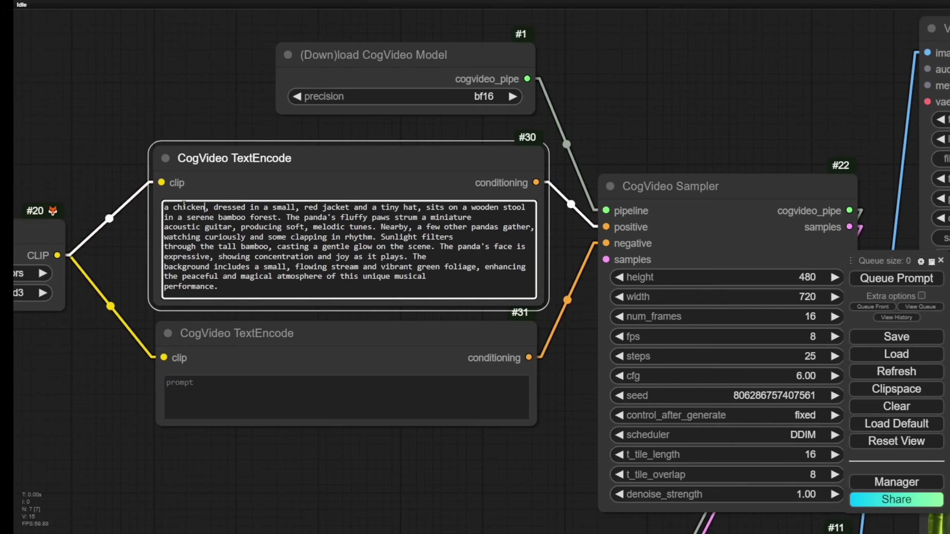
In the positive prompt, replace 'bamboo' with 'tree' and "panda's" with "chicken's".
{"action": "scroll", "coordinate": [208, 282], "scroll_direction": "up", "scroll_amount": 6}
{"action": "double_click", "coordinate": [293, 219]}
{"action": "type", "text": "tree"}
{"action": "double_click", "coordinate": [658, 220]}
{"action": "type", "text": "chicken's"}
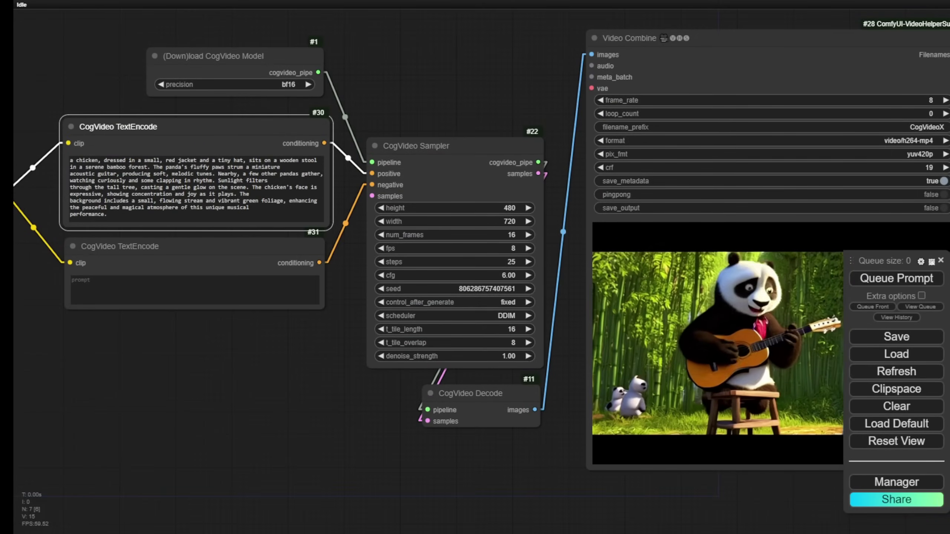
{"action": "left_click_drag", "start_coordinate": [270, 386], "coordinate": [90, 366]}
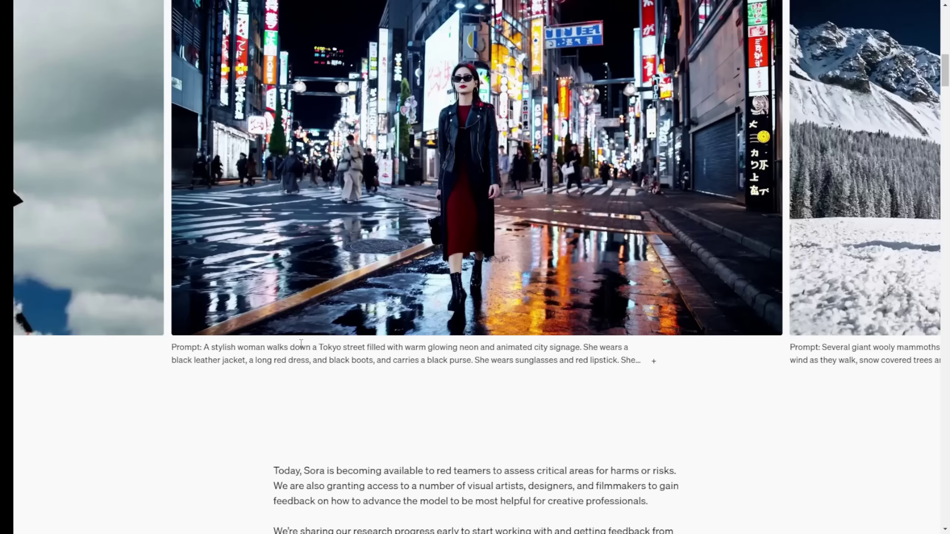
Expand the Tokyo street walk caption and select its full prompt text.
{"action": "left_click_drag", "start_coordinate": [204, 348], "coordinate": [383, 366]}
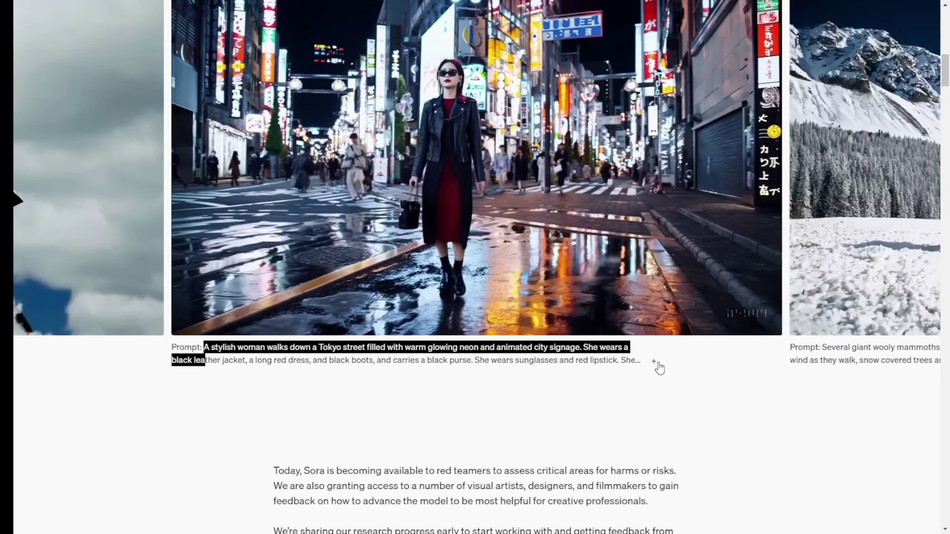
{"action": "left_click", "coordinate": [657, 363]}
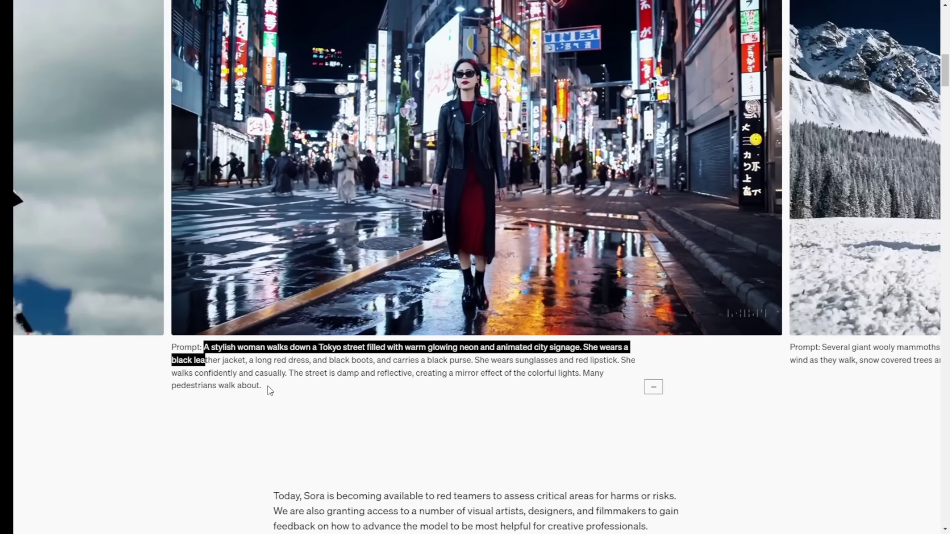
{"action": "left_click", "coordinate": [261, 386], "text": "shift"}
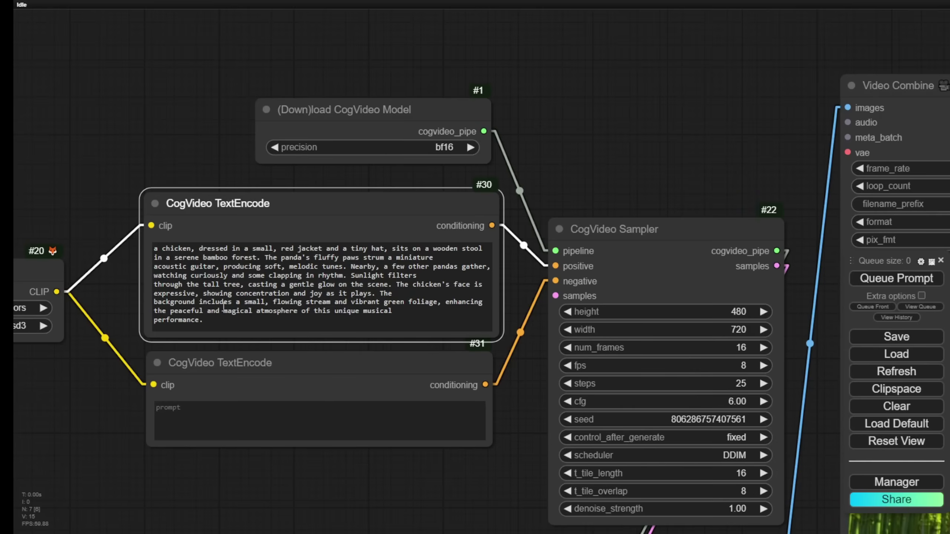
Queue the pasted Tokyo prompt and review the clip of a red-dressed woman on a neon street.
{"action": "left_click", "coordinate": [298, 254]}
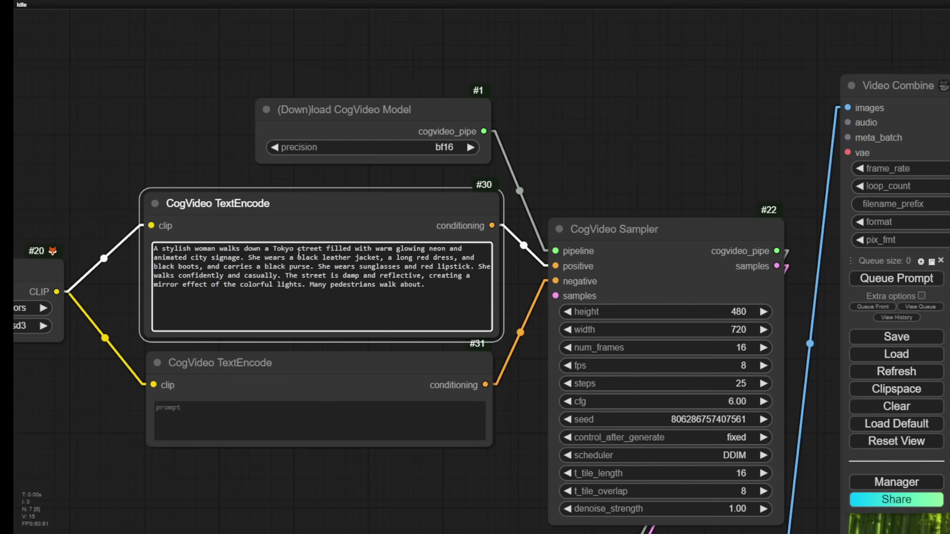
{"action": "key", "text": "ctrl+Return"}
{"action": "scroll", "coordinate": [391, 455], "scroll_direction": "down", "scroll_amount": 3}
{"action": "scroll", "coordinate": [291, 366], "scroll_direction": "down", "scroll_amount": 2}
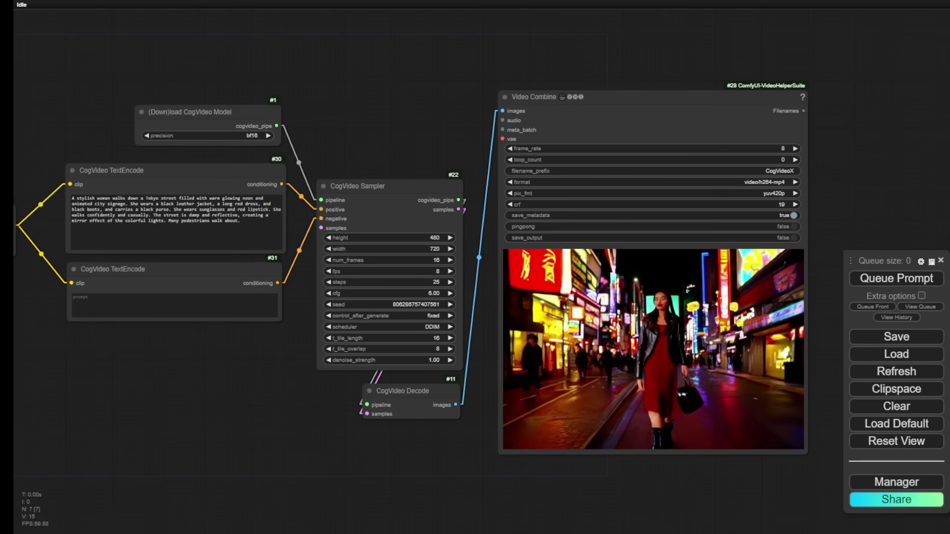
{"action": "scroll", "coordinate": [556, 471], "scroll_direction": "up", "scroll_amount": 3}
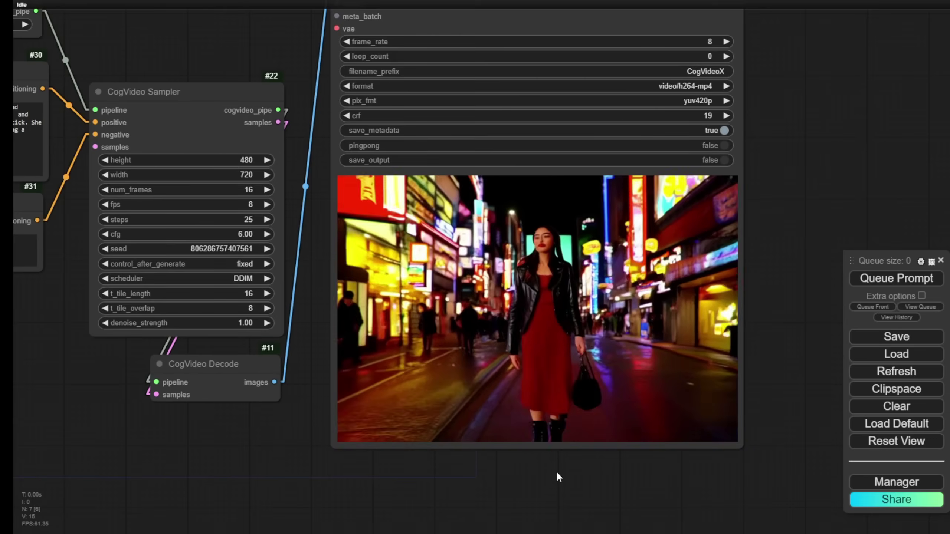
{"action": "scroll", "coordinate": [560, 343], "scroll_direction": "up", "scroll_amount": 3}
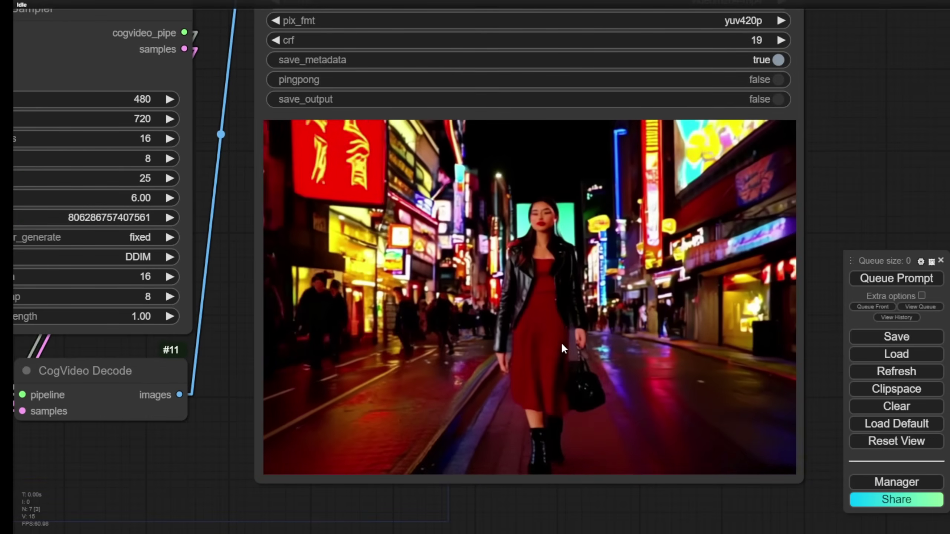
{"action": "scroll", "coordinate": [561, 342], "scroll_direction": "down", "scroll_amount": 3}
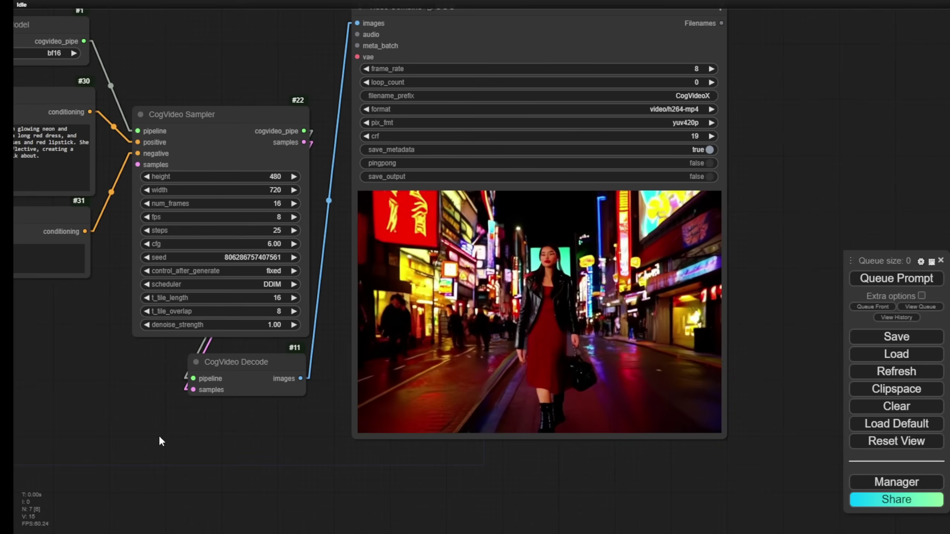
{"action": "left_click_drag", "start_coordinate": [159, 435], "coordinate": [333, 411]}
Select the full woolly mammoth prompt on the Sora page.
{"action": "scroll", "coordinate": [331, 408], "scroll_direction": "down", "scroll_amount": 2}
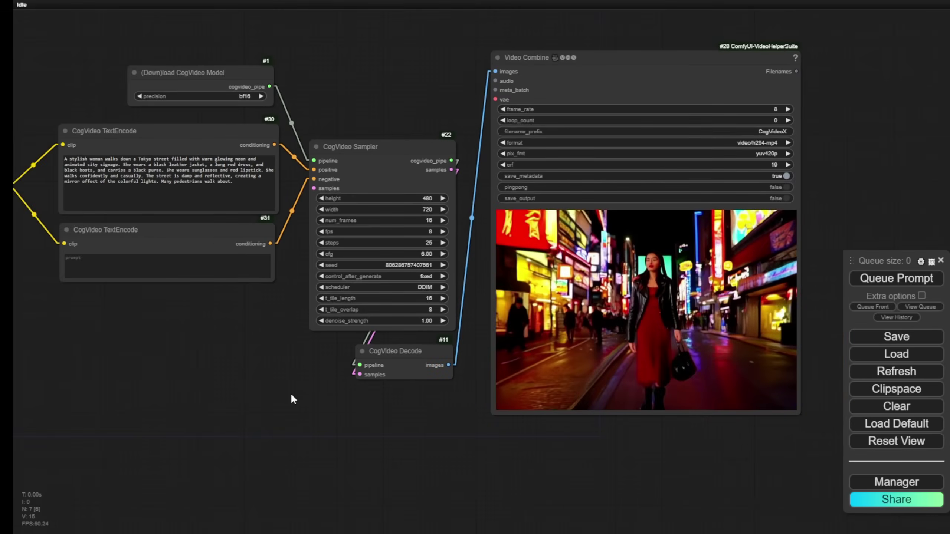
{"action": "scroll", "coordinate": [291, 393], "scroll_direction": "right", "scroll_amount": 3}
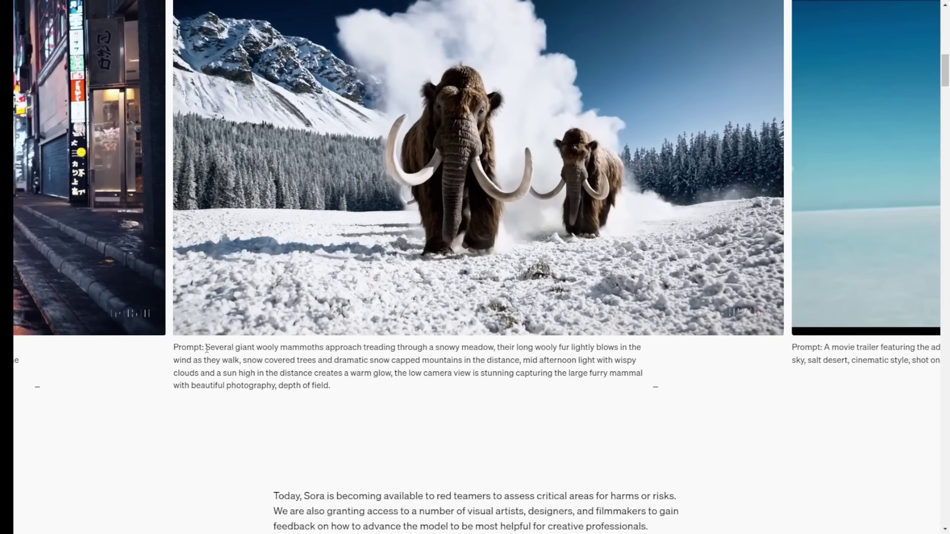
{"action": "left_click_drag", "start_coordinate": [206, 348], "coordinate": [250, 395]}
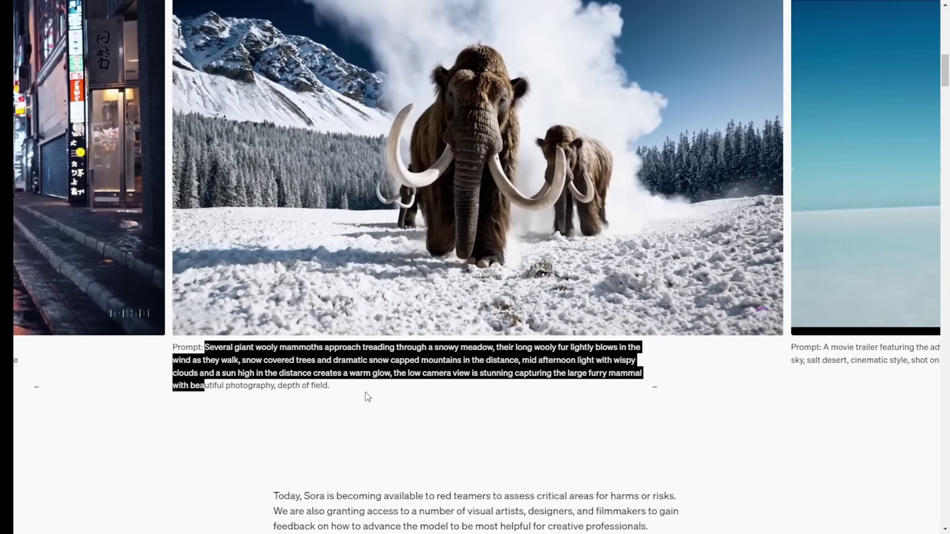
{"action": "left_click_drag", "start_coordinate": [367, 396], "coordinate": [331, 387]}
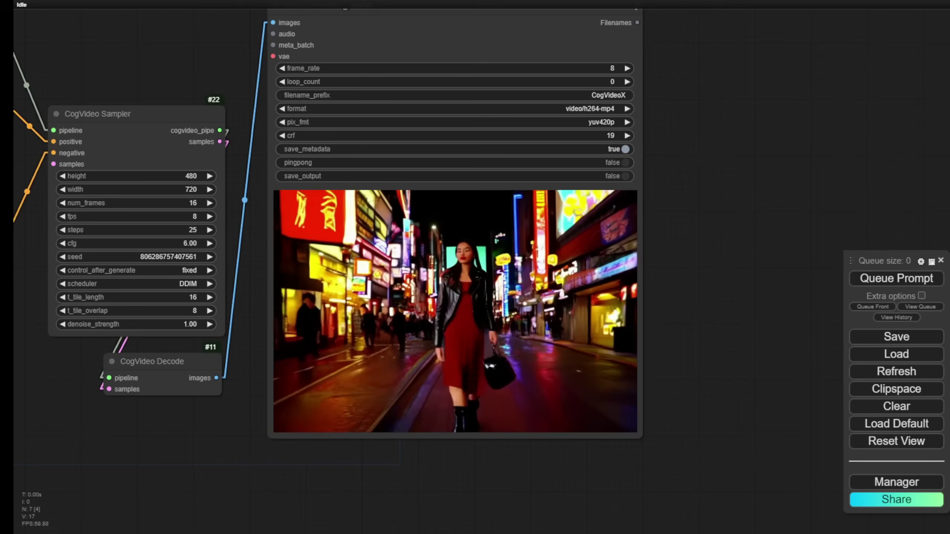
Bring the mammoth prompt, Sampler and Video Combine preview into view to inspect the snowy mammoth clip.
{"action": "left_click_drag", "start_coordinate": [69, 56], "coordinate": [583, 64]}
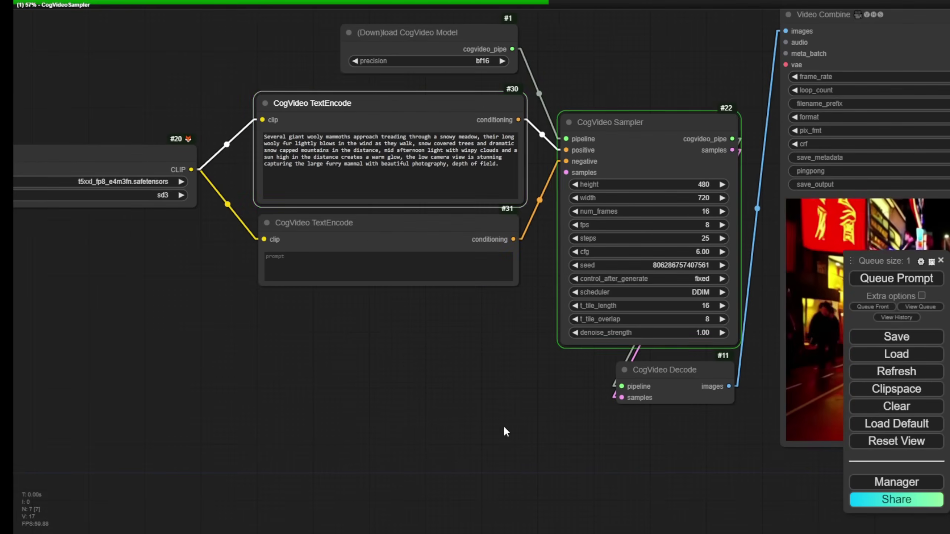
{"action": "left_click_drag", "start_coordinate": [503, 426], "coordinate": [240, 416]}
{"action": "scroll", "coordinate": [434, 330], "scroll_direction": "up", "scroll_amount": 5}
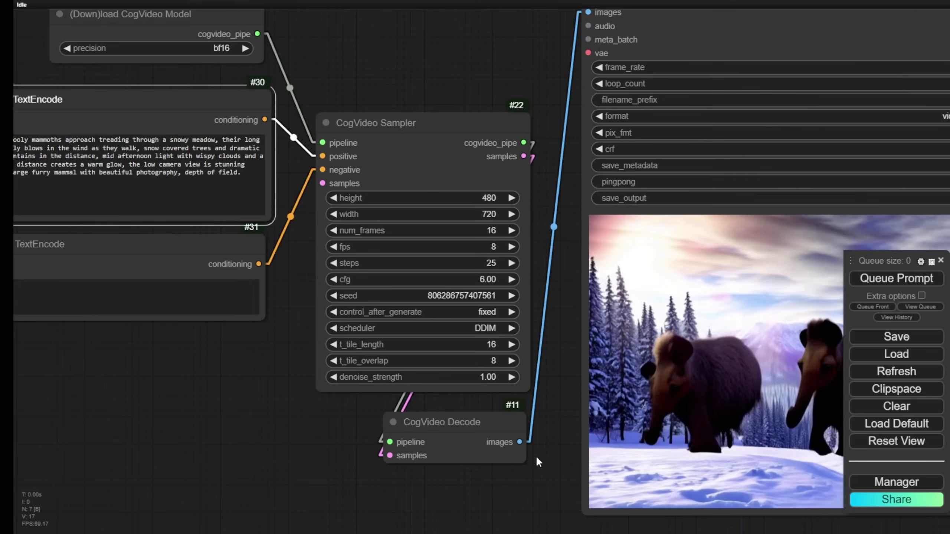
{"action": "left_click_drag", "start_coordinate": [537, 457], "coordinate": [296, 393]}
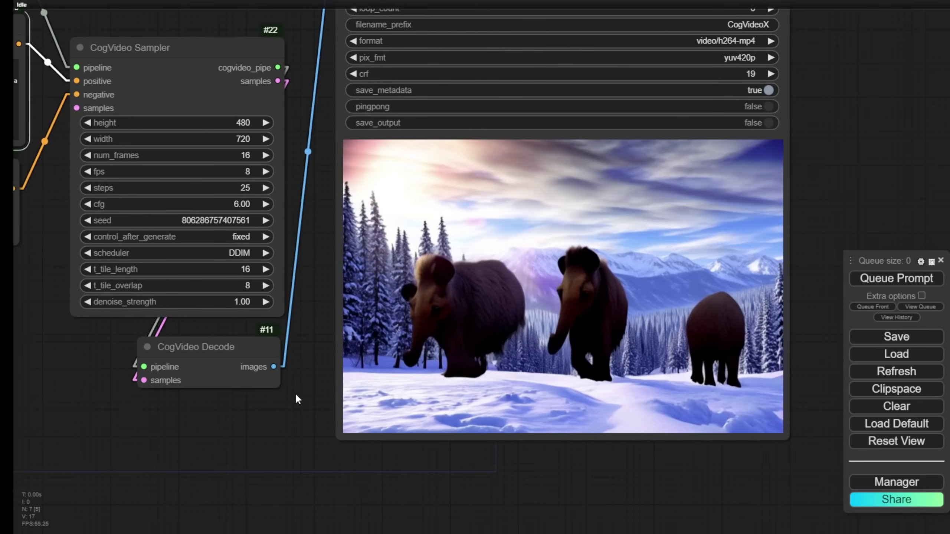
{"action": "scroll", "coordinate": [439, 298], "scroll_direction": "up", "scroll_amount": 5}
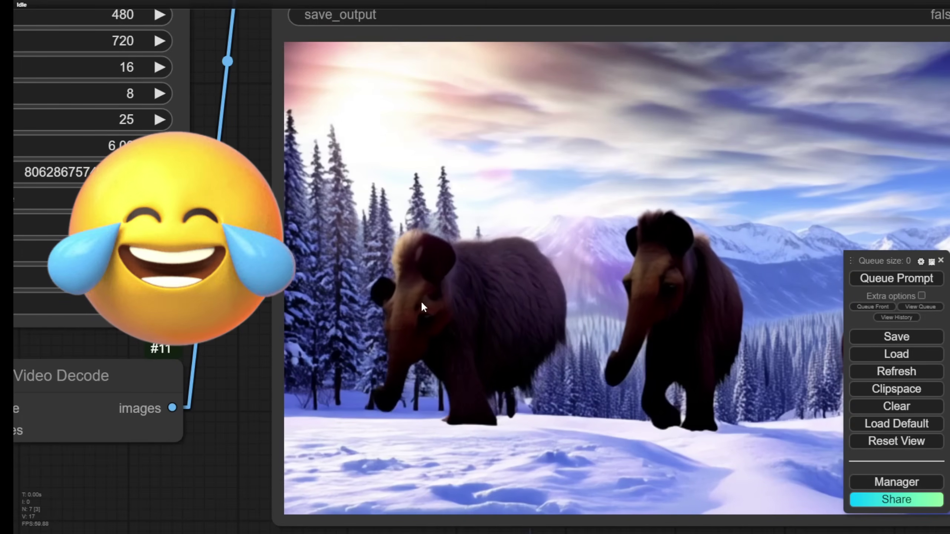
{"action": "scroll", "coordinate": [357, 350], "scroll_direction": "down", "scroll_amount": 2}
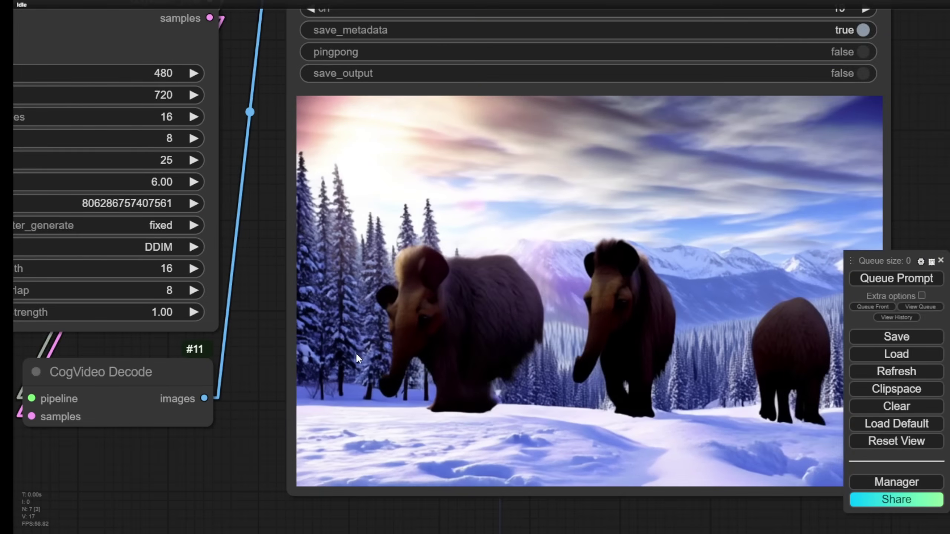
{"action": "scroll", "coordinate": [356, 353], "scroll_direction": "down", "scroll_amount": 2}
{"action": "left_click_drag", "start_coordinate": [266, 441], "coordinate": [404, 510]}
{"action": "scroll", "coordinate": [318, 277], "scroll_direction": "up", "scroll_amount": 3}
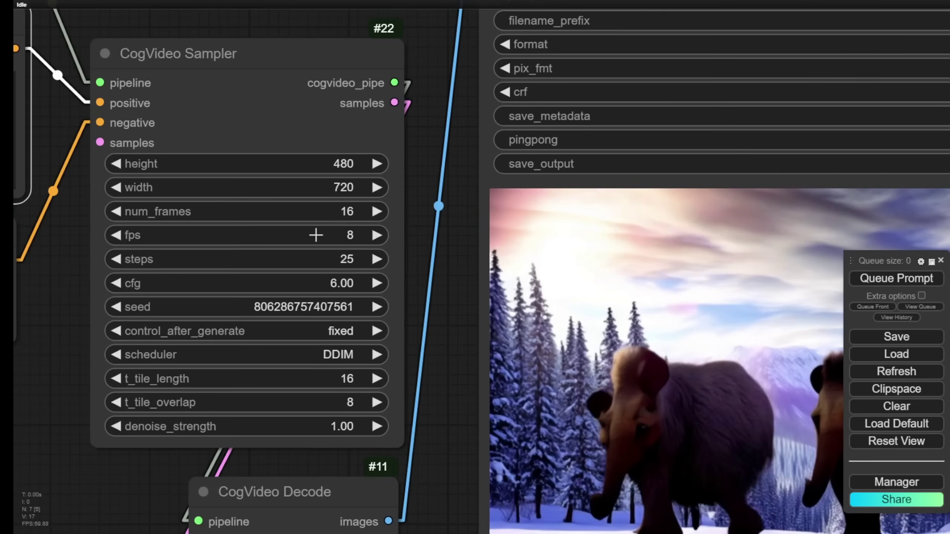
Save the generated mammoth video, then select the space-man trailer prompt on the Sora page.
{"action": "left_click", "coordinate": [456, 292]}
{"action": "scroll", "coordinate": [456, 292], "scroll_direction": "down", "scroll_amount": 1}
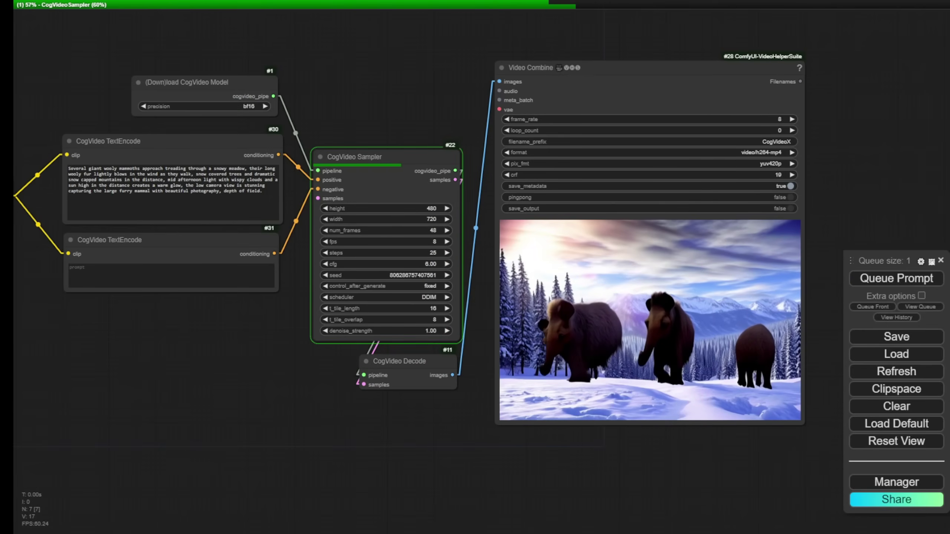
{"action": "right_click", "coordinate": [574, 176]}
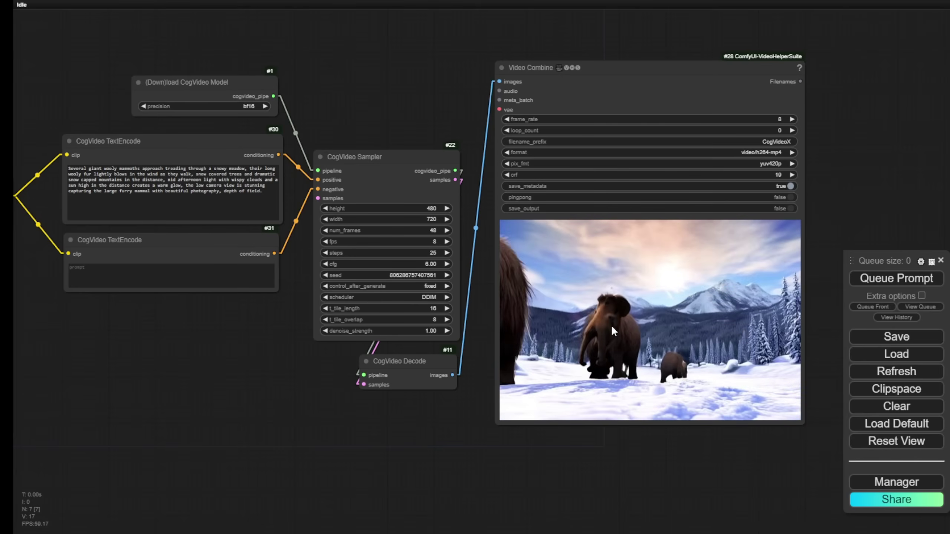
{"action": "right_click", "coordinate": [703, 315]}
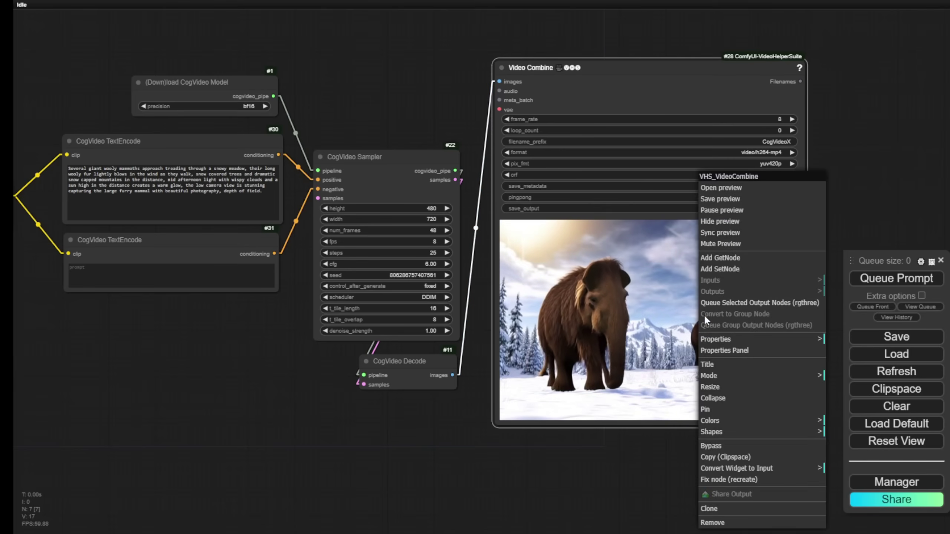
{"action": "left_click", "coordinate": [744, 201]}
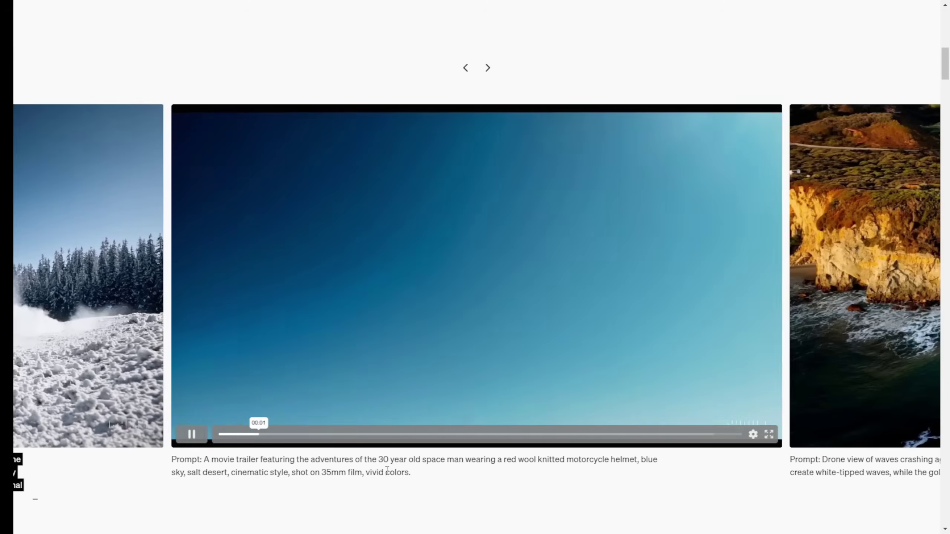
{"action": "left_click_drag", "start_coordinate": [387, 471], "coordinate": [411, 473]}
{"action": "key", "text": "ctrl+c"}
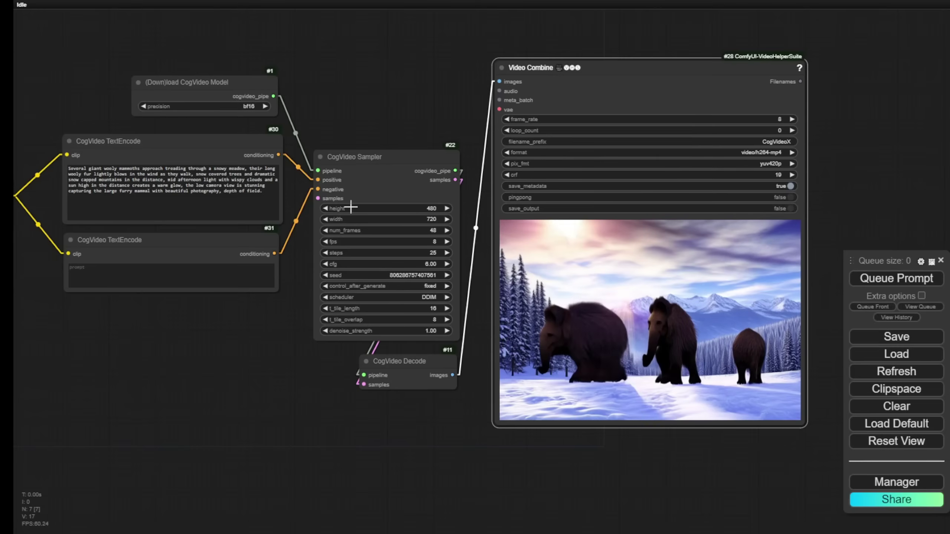
Replace the positive prompt with the space-man trailer prompt and commit it.
{"action": "left_click", "coordinate": [173, 203]}
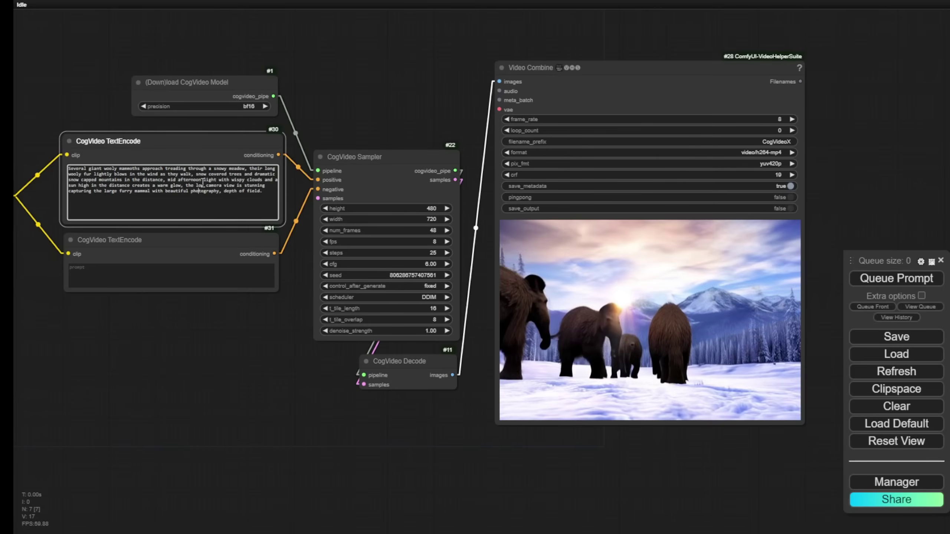
{"action": "key", "text": "ctrl+a"}
{"action": "key", "text": "ctrl+v"}
{"action": "left_click", "coordinate": [365, 106]}
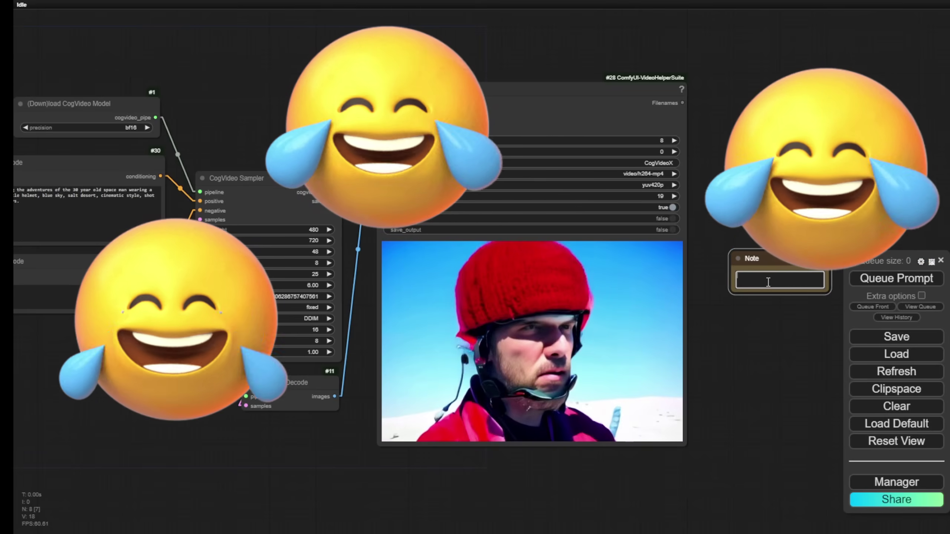
Add a note reading 'lol' to the workflow.
{"action": "type", "text": "lol"}
{"action": "left_click_drag", "start_coordinate": [757, 205], "coordinate": [678, 204]}
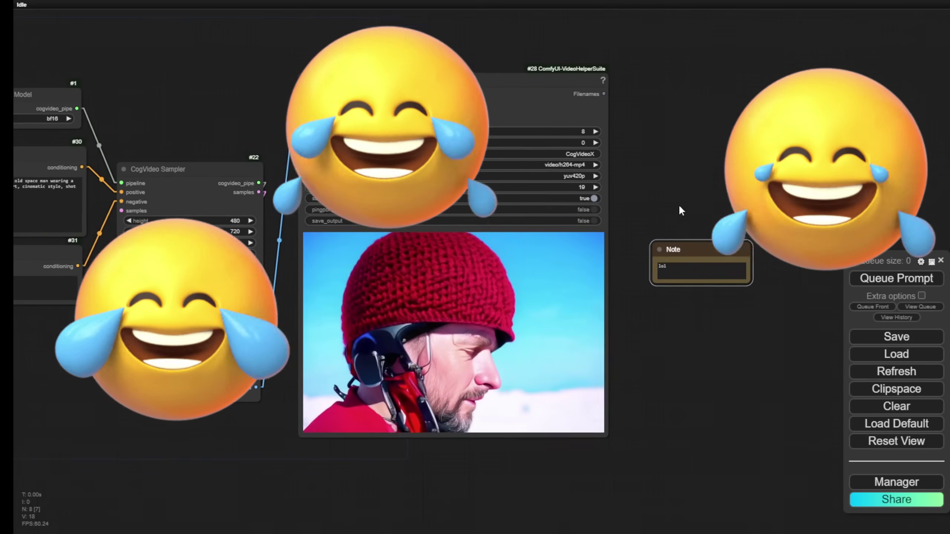
{"action": "scroll", "coordinate": [636, 204], "scroll_direction": "up", "scroll_amount": 7}
{"action": "scroll", "coordinate": [637, 211], "scroll_direction": "down", "scroll_amount": 7}
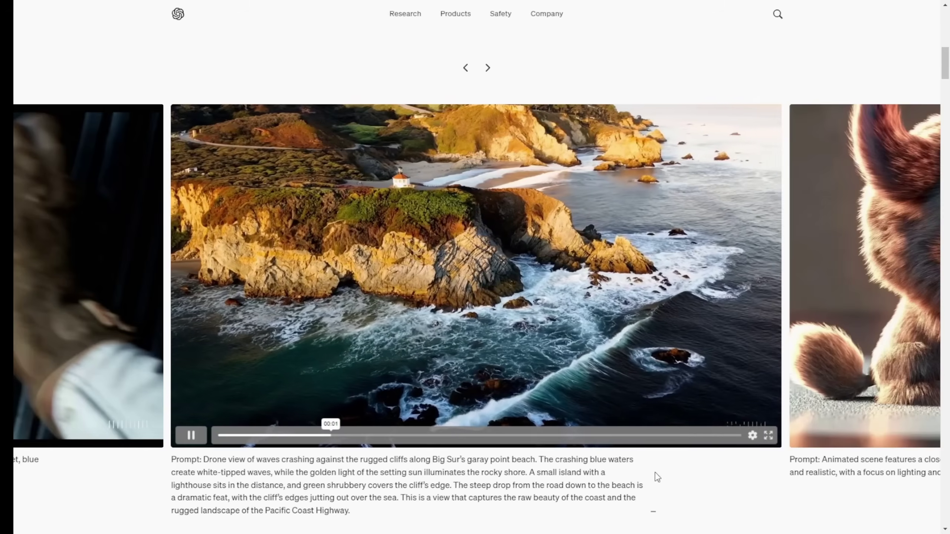
Select the whole Big Sur drone prompt about waves crashing against rugged cliffs.
{"action": "triple_click", "coordinate": [653, 510]}
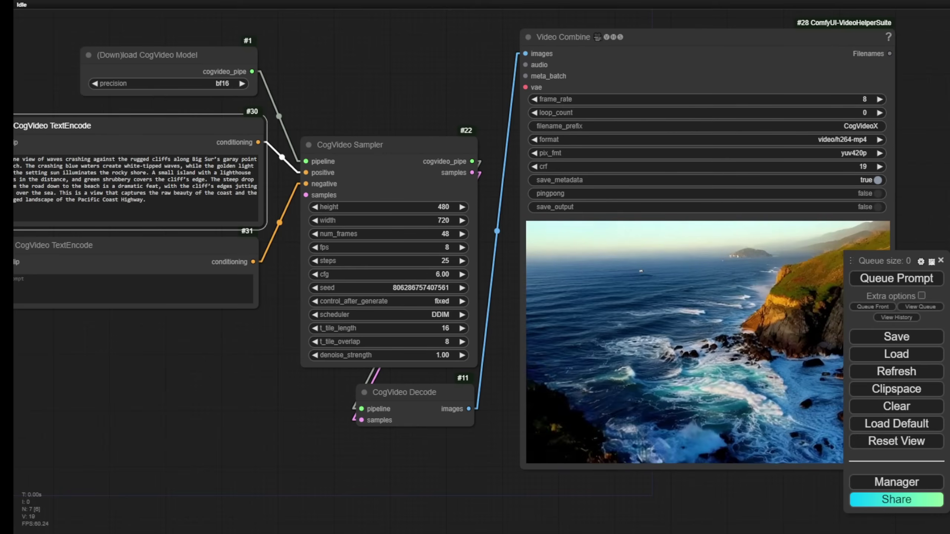
Pan and zoom onto the Video Combine preview to inspect the Big Sur cliffs-and-waves clip.
{"action": "left_click_drag", "start_coordinate": [460, 465], "coordinate": [369, 442]}
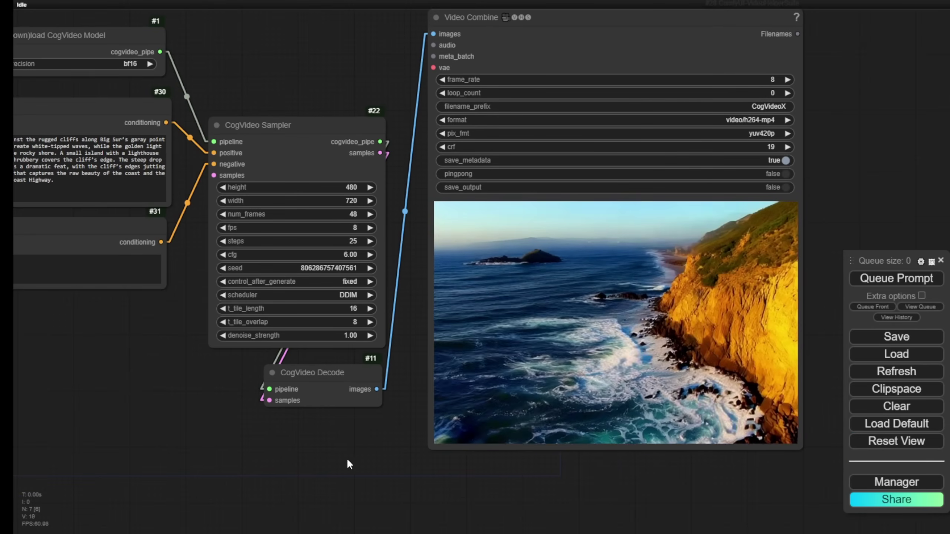
{"action": "scroll", "coordinate": [594, 282], "scroll_direction": "up", "scroll_amount": 3}
{"action": "scroll", "coordinate": [594, 282], "scroll_direction": "up", "scroll_amount": 3}
{"action": "scroll", "coordinate": [805, 207], "scroll_direction": "down", "scroll_amount": 3}
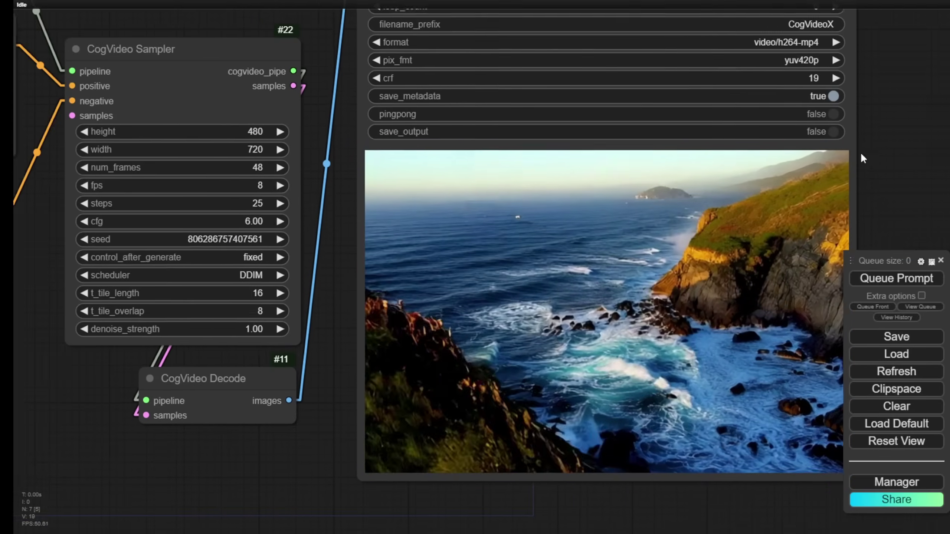
{"action": "left_click_drag", "start_coordinate": [860, 154], "coordinate": [748, 127]}
{"action": "scroll", "coordinate": [487, 248], "scroll_direction": "up", "scroll_amount": 4}
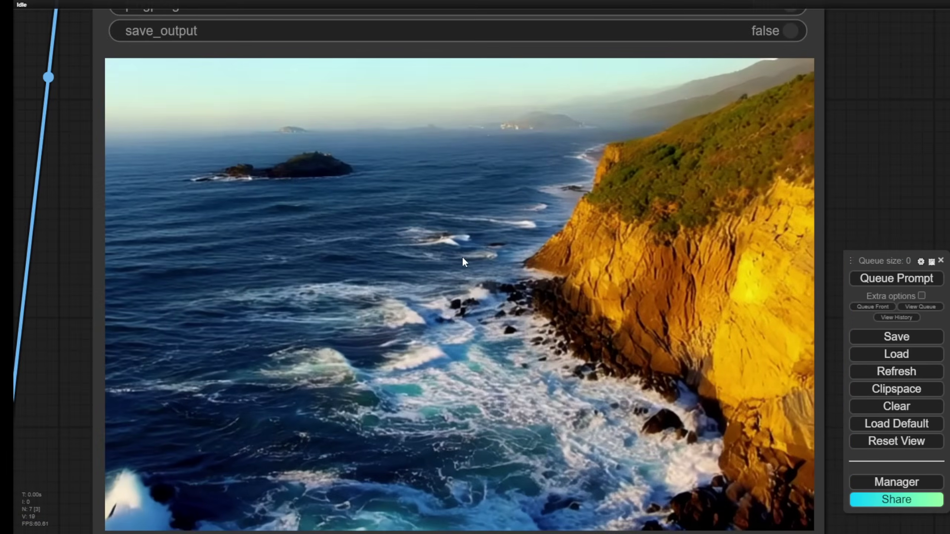
{"action": "scroll", "coordinate": [463, 259], "scroll_direction": "down", "scroll_amount": 1}
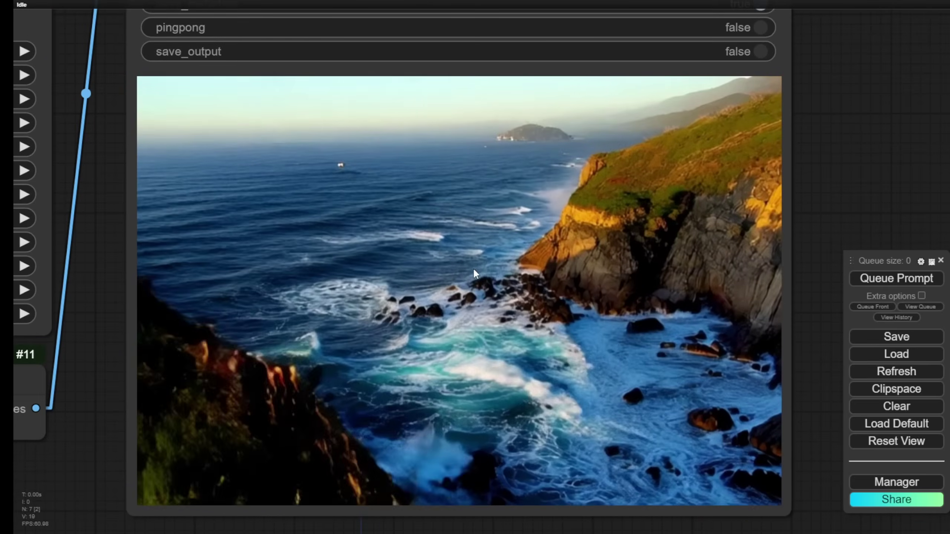
{"action": "scroll", "coordinate": [371, 307], "scroll_direction": "down", "scroll_amount": 2}
{"action": "scroll", "coordinate": [314, 326], "scroll_direction": "down", "scroll_amount": 4}
{"action": "left_click_drag", "start_coordinate": [144, 418], "coordinate": [412, 465]}
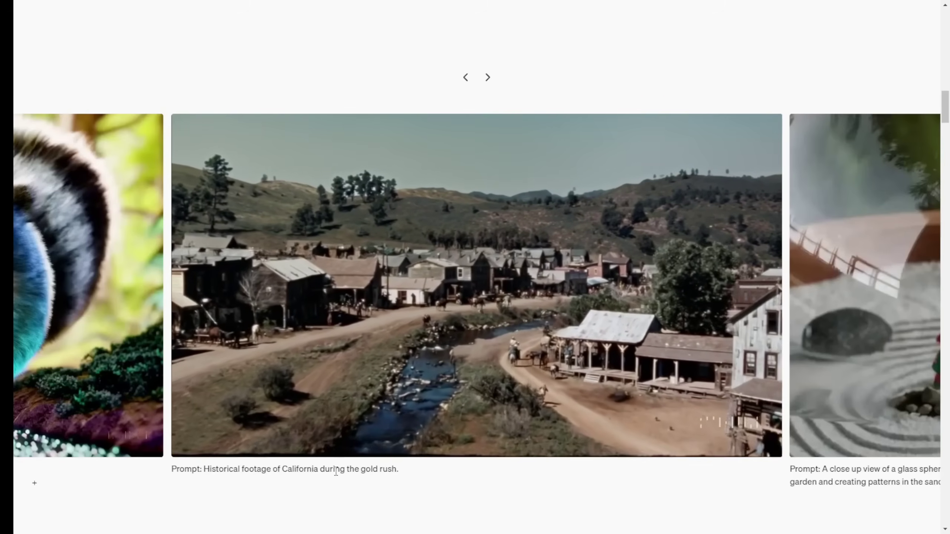
Select the gold rush caption and pan to the black-and-white output preview.
{"action": "left_click_drag", "start_coordinate": [398, 470], "coordinate": [204, 469]}
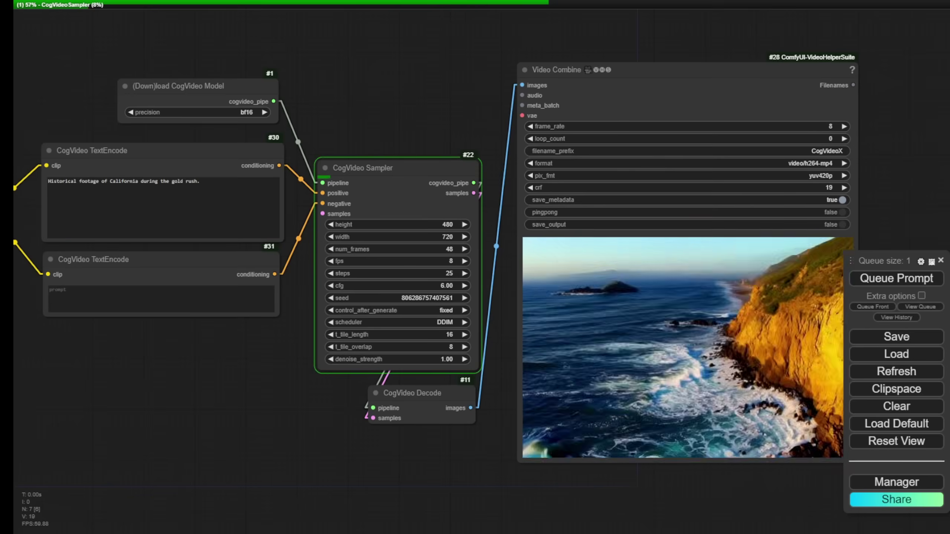
{"action": "left_click_drag", "start_coordinate": [259, 436], "coordinate": [105, 437]}
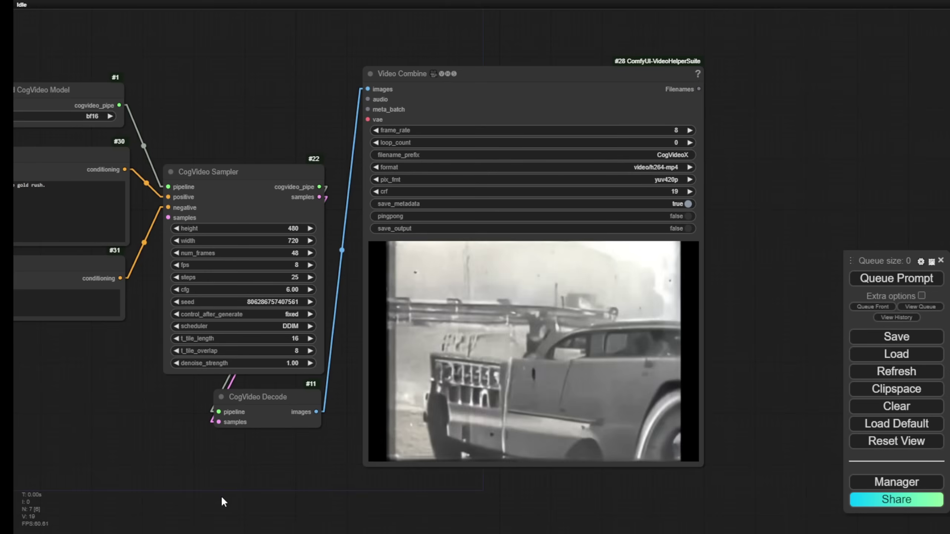
{"action": "scroll", "coordinate": [224, 501], "scroll_direction": "up", "scroll_amount": 5}
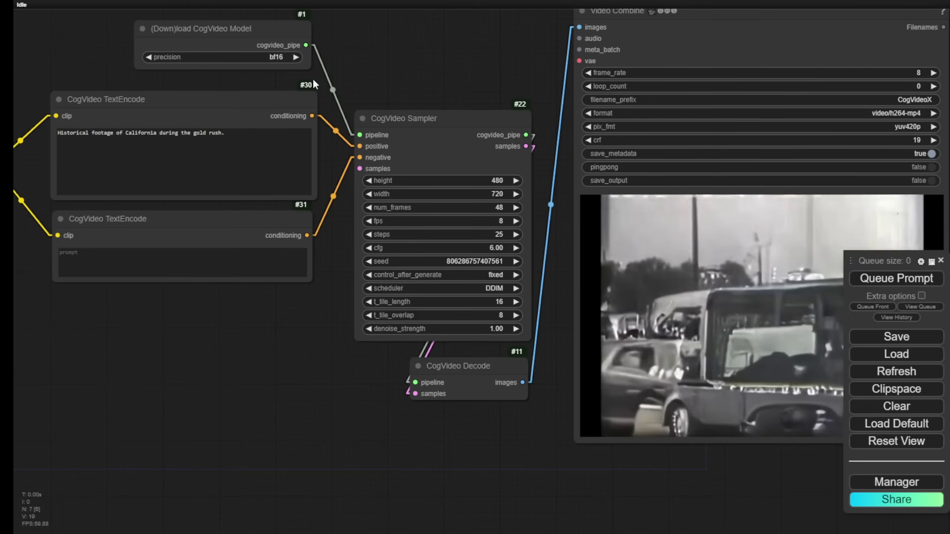
Replace the positive prompt with the white vintage SUV Sora prompt.
{"action": "left_click", "coordinate": [238, 141]}
{"action": "key", "text": "ctrl+a"}
{"action": "type", "text": "The camera follows behind a white vintage SUV with a black roof rack as it speeds up a steep dirt road surrounded by pine trees on a steep mountain slope, dust kicks up from it's tires, the sunlight shines on the SUV as it speeds along the dirt road, casting a warm glow over the scene. The dirt road curves gently into the distance, with no other cars or vehicles in sight. The trees on either side of the road are redwoods, with patches of greenery scattered throughout. The car is seen from the rear following the curve with ease, making it seem as if it is on a rugged drive through the rugged terrain. The dirt road itself is surrounded by steep hills and mountains, with a clear blue sky above with wispy clouds."}
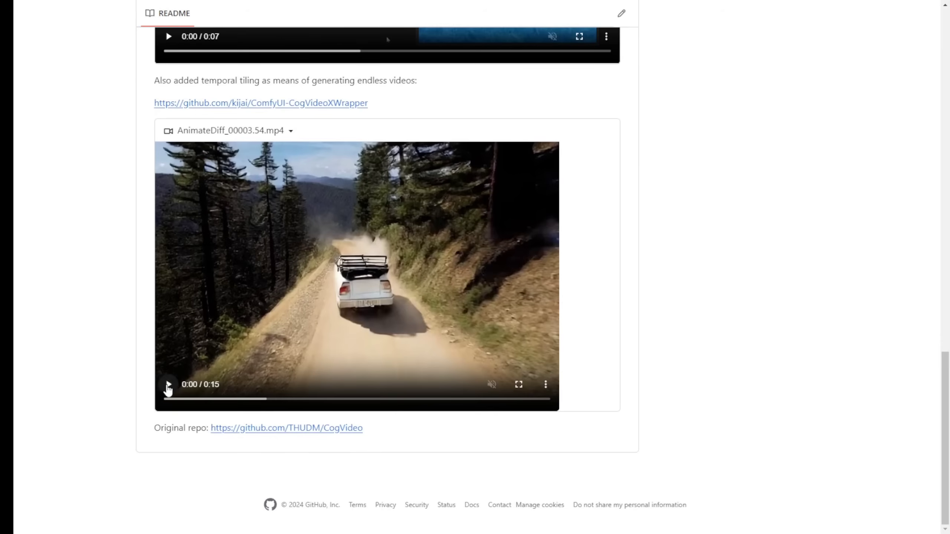
Play the README's SUV temporal-tiling example video and skip ahead through it.
{"action": "left_click", "coordinate": [168, 385]}
{"action": "left_click_drag", "start_coordinate": [223, 398], "coordinate": [344, 400]}
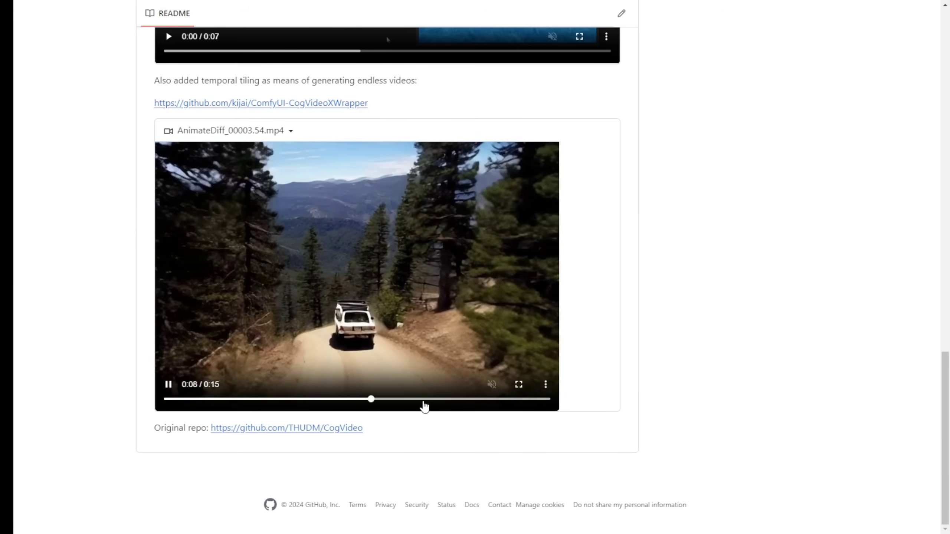
{"action": "left_click_drag", "start_coordinate": [424, 407], "coordinate": [494, 403]}
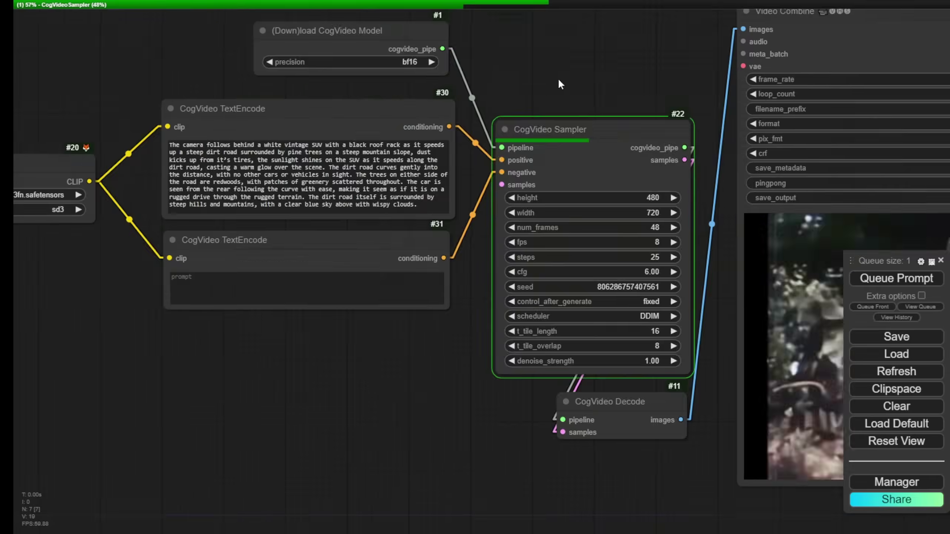
Pan and zoom onto the Video Combine preview to inspect the finished white SUV mountain-road clip.
{"action": "left_click_drag", "start_coordinate": [560, 84], "coordinate": [339, 95]}
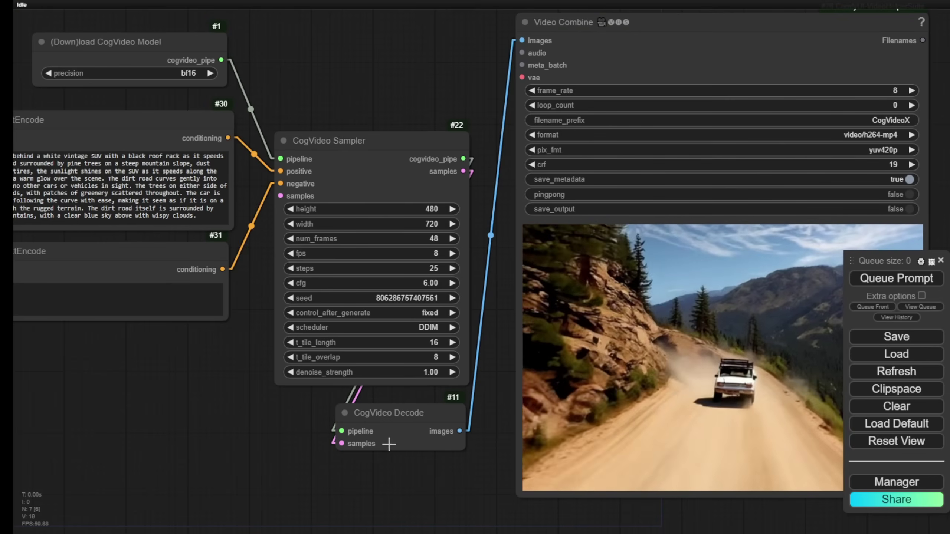
{"action": "left_click_drag", "start_coordinate": [375, 505], "coordinate": [231, 485]}
{"action": "scroll", "coordinate": [704, 347], "scroll_direction": "up", "scroll_amount": 3}
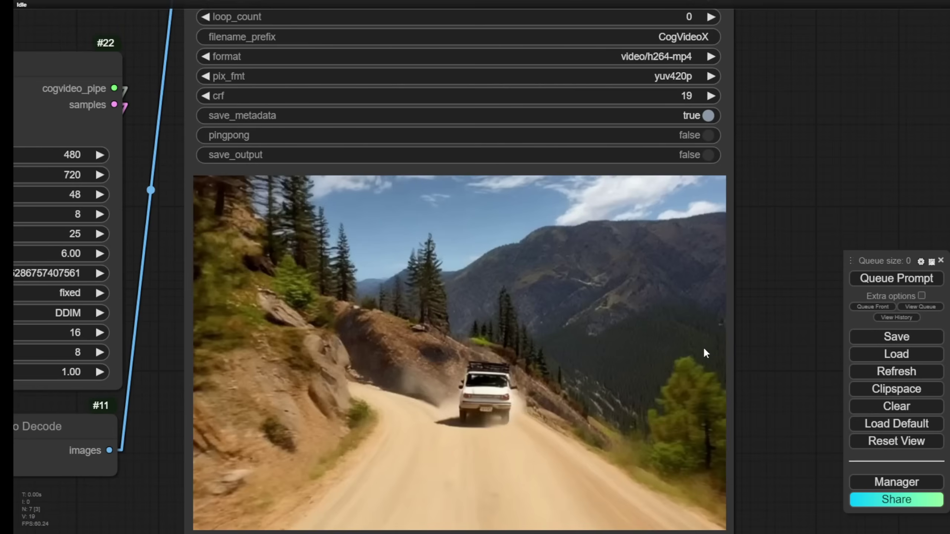
{"action": "scroll", "coordinate": [462, 393], "scroll_direction": "down", "scroll_amount": 5}
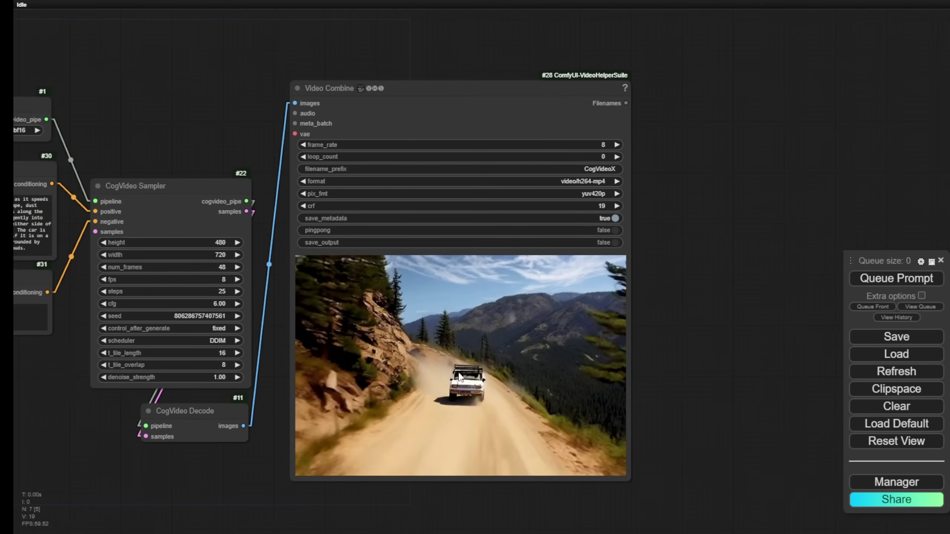
{"action": "scroll", "coordinate": [459, 376], "scroll_direction": "up", "scroll_amount": 5}
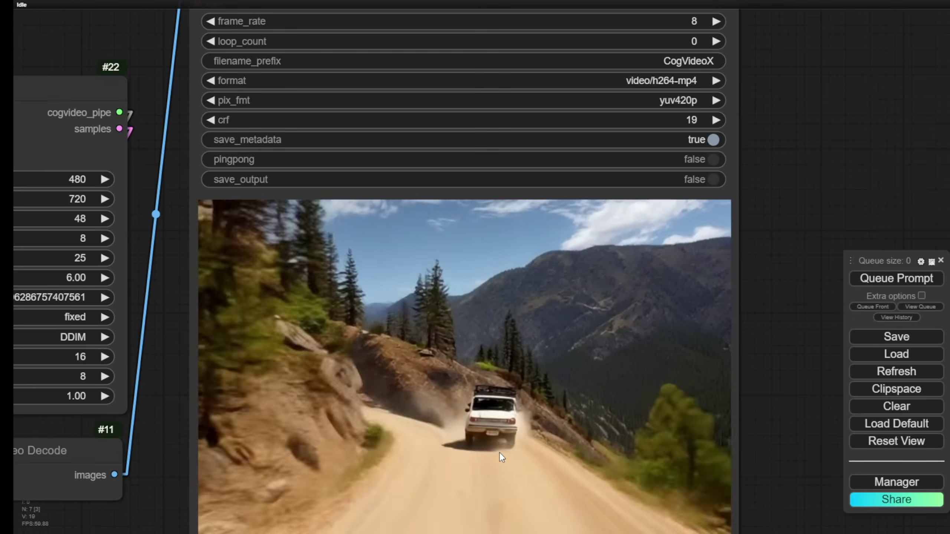
{"action": "scroll", "coordinate": [499, 453], "scroll_direction": "down", "scroll_amount": 2}
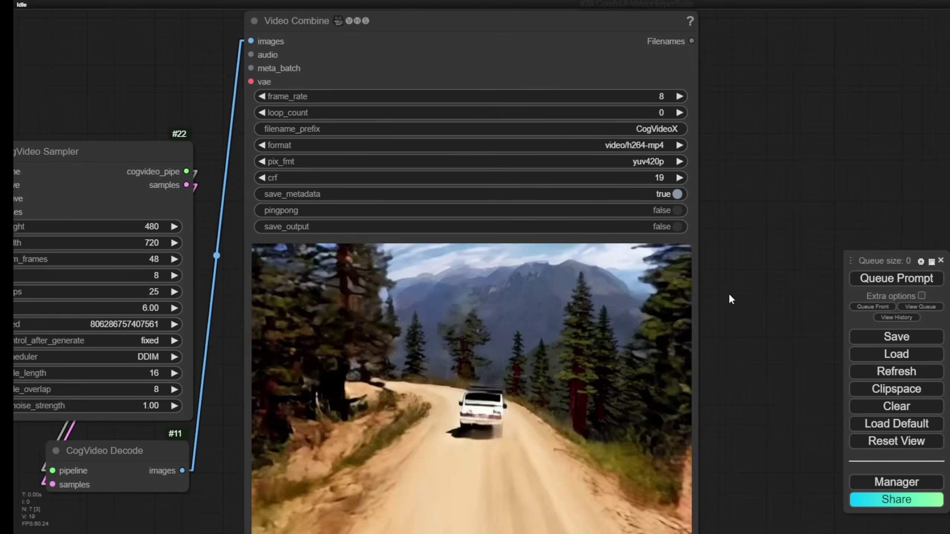
{"action": "scroll", "coordinate": [342, 199], "scroll_direction": "up", "scroll_amount": 1}
{"action": "scroll", "coordinate": [342, 199], "scroll_direction": "down", "scroll_amount": 5}
{"action": "scroll", "coordinate": [179, 133], "scroll_direction": "up", "scroll_amount": 7}
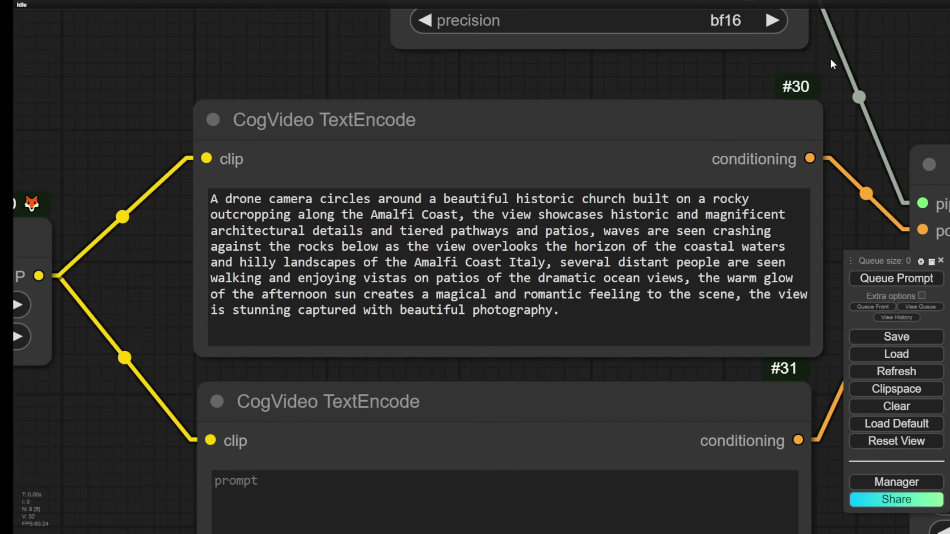
Pan and zoom the canvas to centre the sampler and the Amalfi church video preview.
{"action": "scroll", "coordinate": [854, 66], "scroll_direction": "down", "scroll_amount": 3}
{"action": "left_click_drag", "start_coordinate": [854, 66], "coordinate": [163, 55]}
{"action": "scroll", "coordinate": [222, 70], "scroll_direction": "down", "scroll_amount": 2}
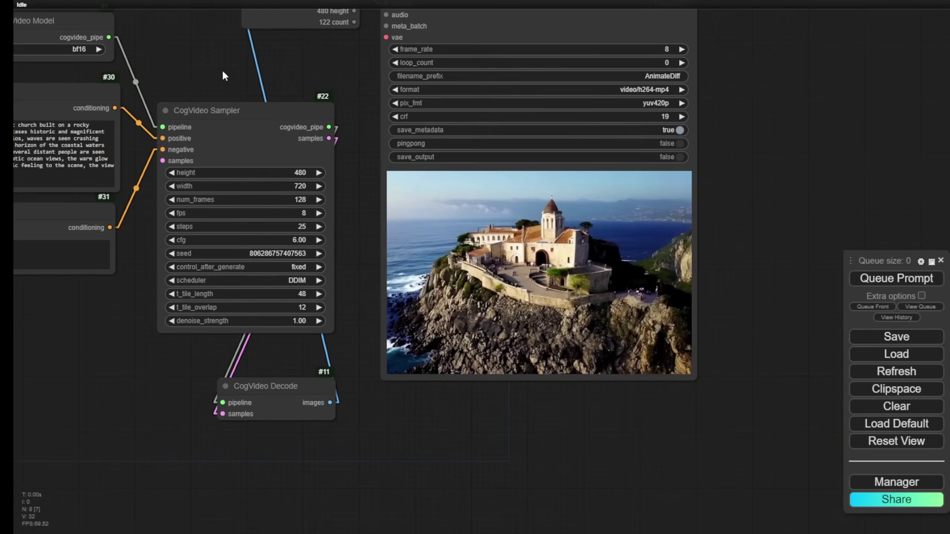
{"action": "left_click_drag", "start_coordinate": [222, 70], "coordinate": [15, 11]}
{"action": "scroll", "coordinate": [262, 172], "scroll_direction": "up", "scroll_amount": 4}
{"action": "scroll", "coordinate": [90, 163], "scroll_direction": "up", "scroll_amount": 3}
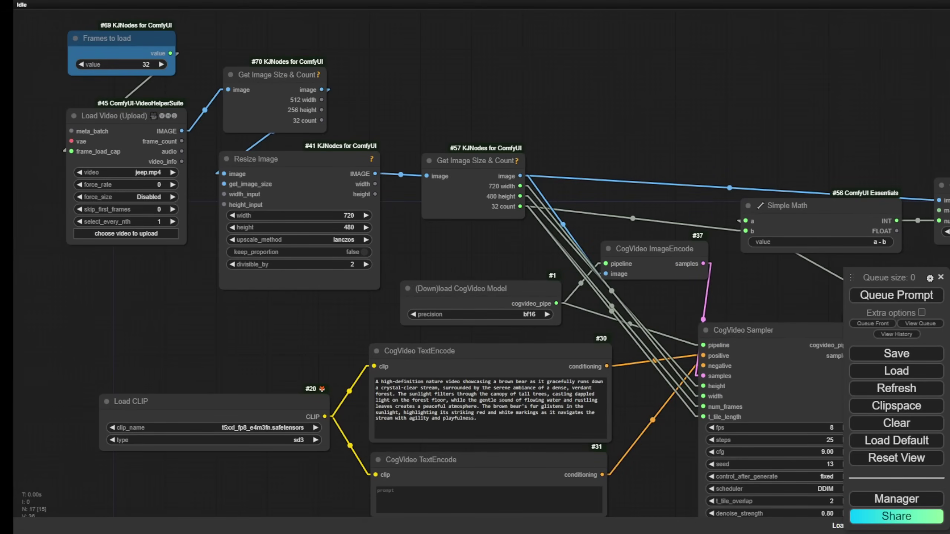
Move the Frames to load node beside the Load Video node in the vid2vid workflow.
{"action": "scroll", "coordinate": [479, 96], "scroll_direction": "down", "scroll_amount": 3}
{"action": "scroll", "coordinate": [441, 106], "scroll_direction": "down", "scroll_amount": 3}
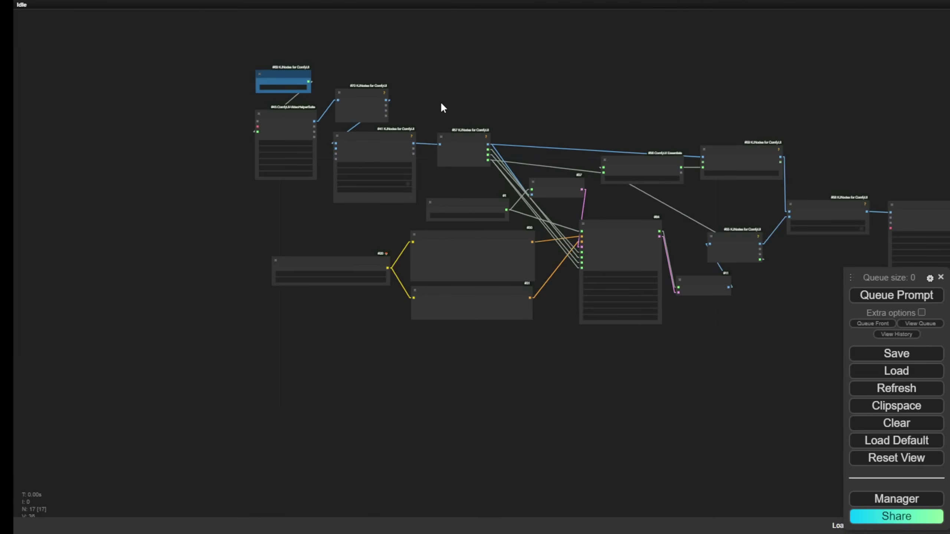
{"action": "left_click_drag", "start_coordinate": [441, 106], "coordinate": [224, 33]}
{"action": "scroll", "coordinate": [426, 100], "scroll_direction": "down", "scroll_amount": 2}
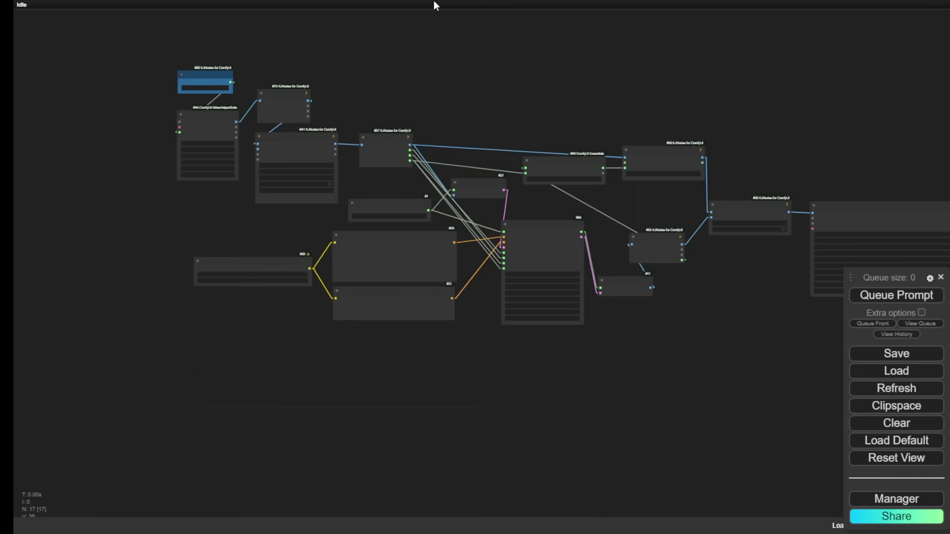
{"action": "scroll", "coordinate": [186, 87], "scroll_direction": "up", "scroll_amount": 5}
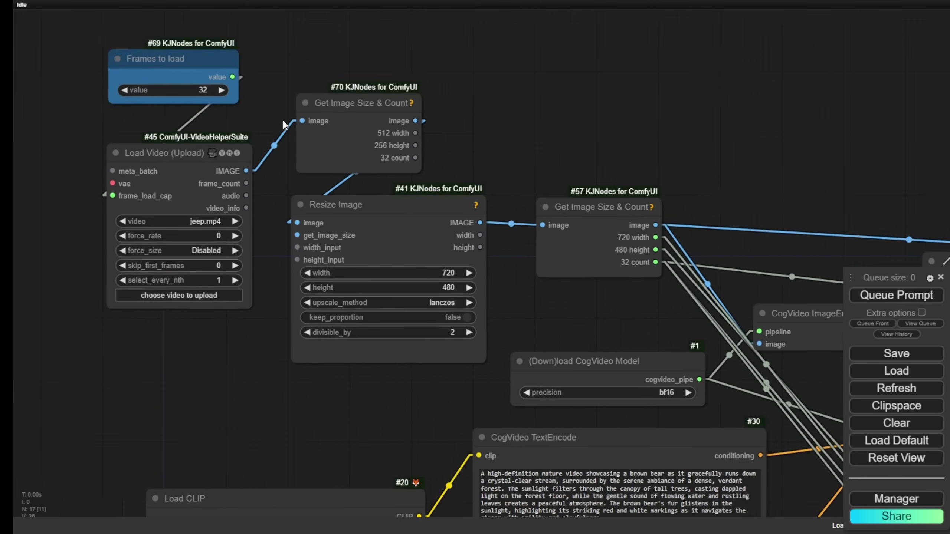
{"action": "left_click_drag", "start_coordinate": [283, 124], "coordinate": [358, 199]}
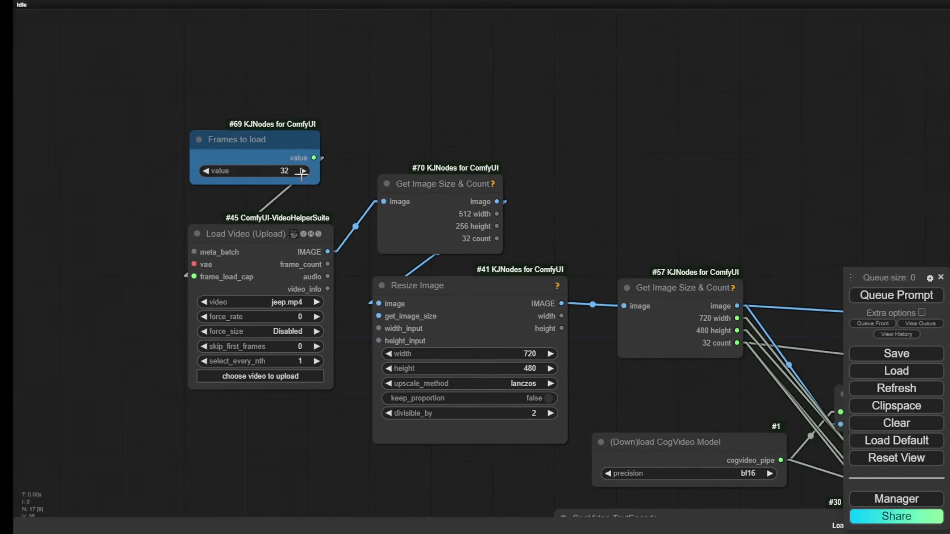
{"action": "scroll", "coordinate": [238, 211], "scroll_direction": "up", "scroll_amount": 2}
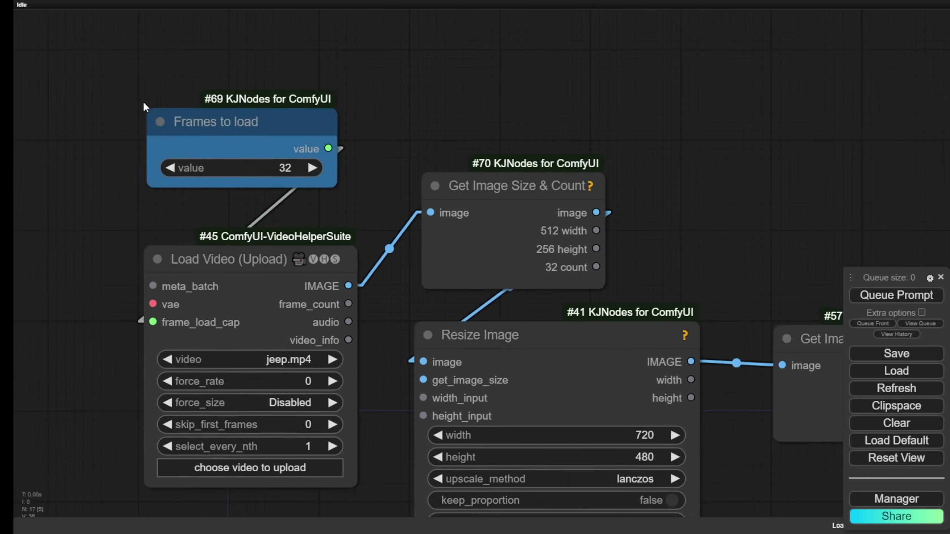
{"action": "left_click_drag", "start_coordinate": [142, 102], "coordinate": [94, 224]}
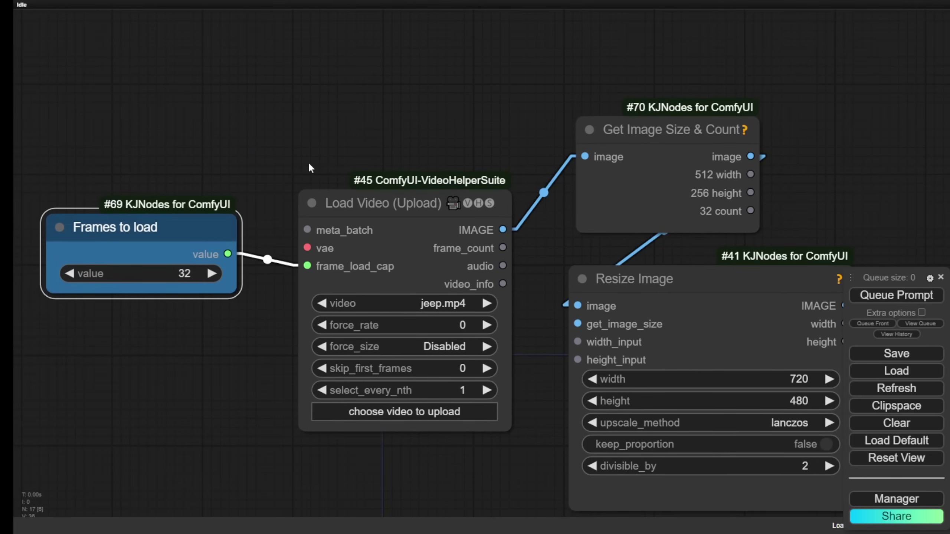
Survey the image resize, CogVideo Sampler, prompt and video loading nodes across the graph.
{"action": "left_click_drag", "start_coordinate": [309, 165], "coordinate": [202, 69]}
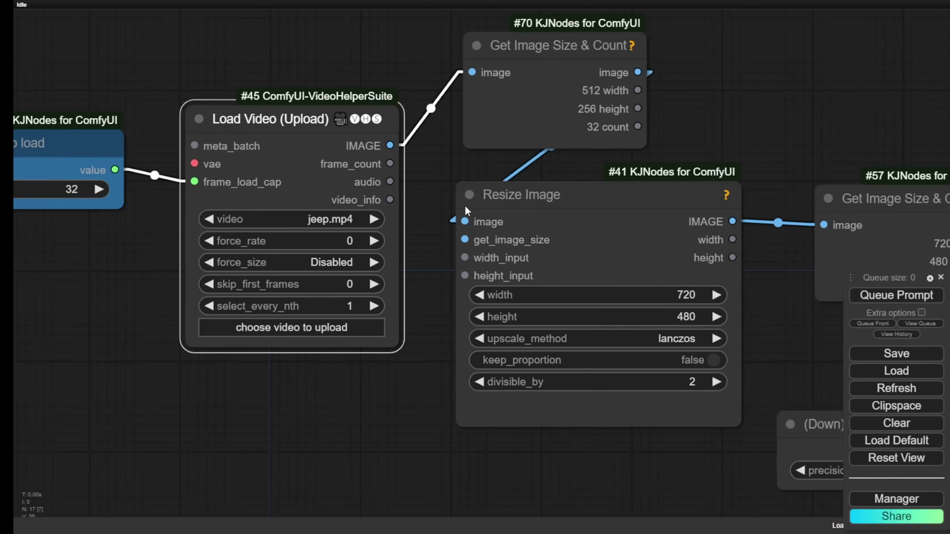
{"action": "left_click_drag", "start_coordinate": [707, 71], "coordinate": [596, 73]}
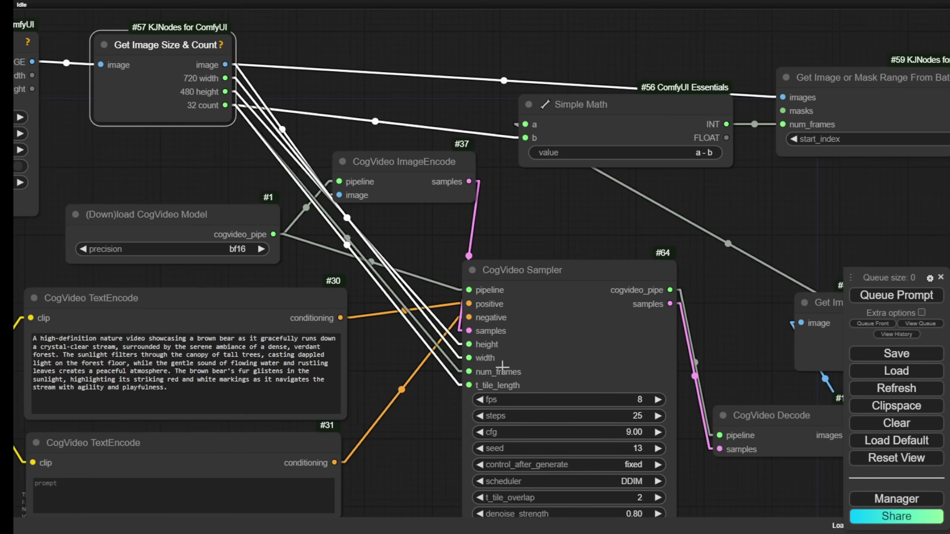
{"action": "scroll", "coordinate": [548, 240], "scroll_direction": "down", "scroll_amount": 3}
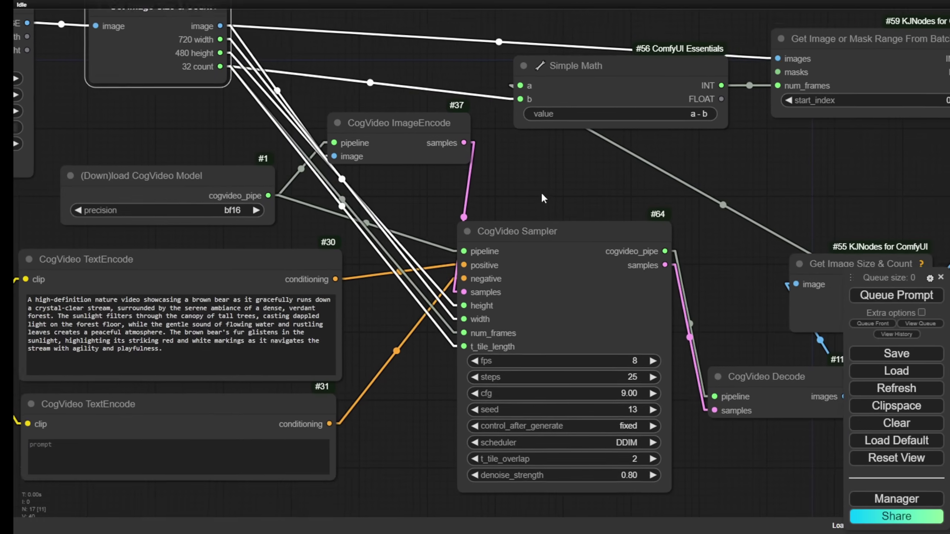
{"action": "scroll", "coordinate": [667, 430], "scroll_direction": "up", "scroll_amount": 3}
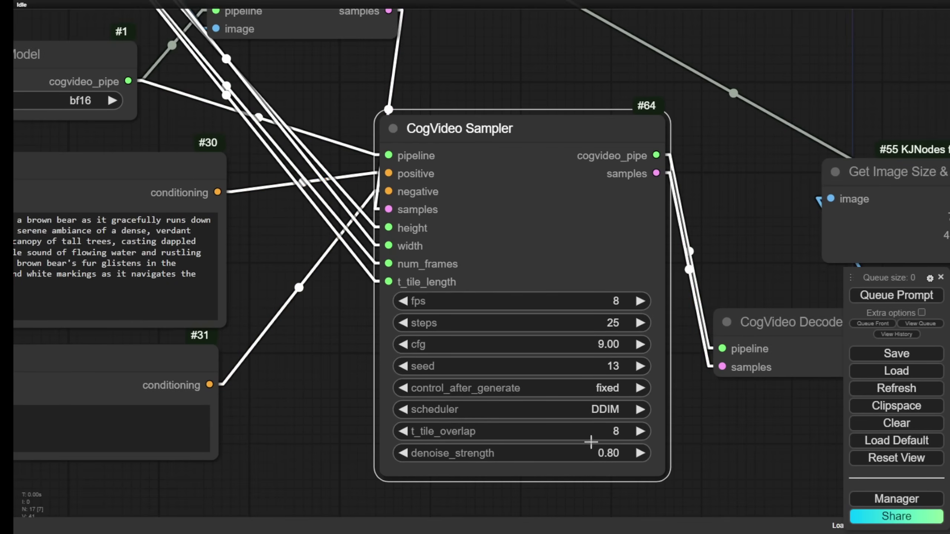
{"action": "scroll", "coordinate": [286, 384], "scroll_direction": "down", "scroll_amount": 3}
{"action": "left_click_drag", "start_coordinate": [299, 378], "coordinate": [529, 405]}
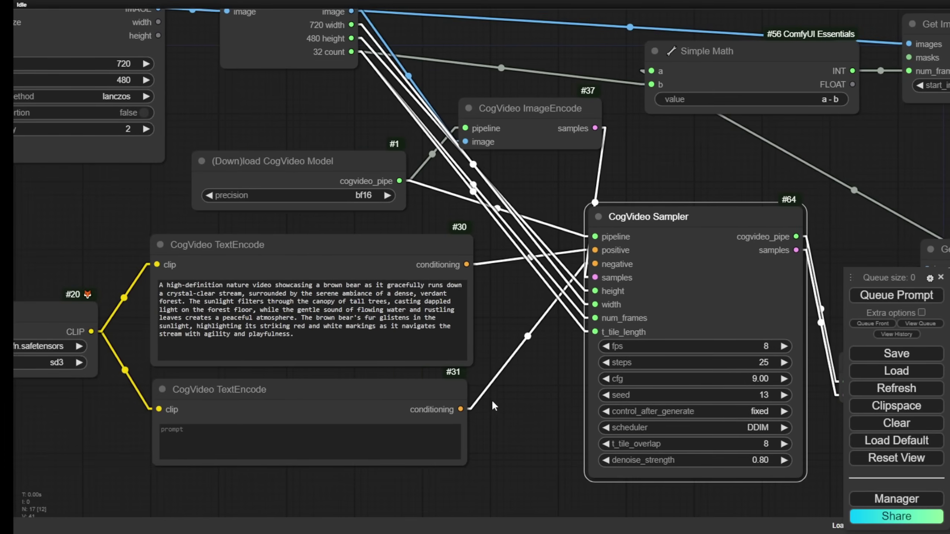
{"action": "left_click_drag", "start_coordinate": [301, 92], "coordinate": [522, 199]}
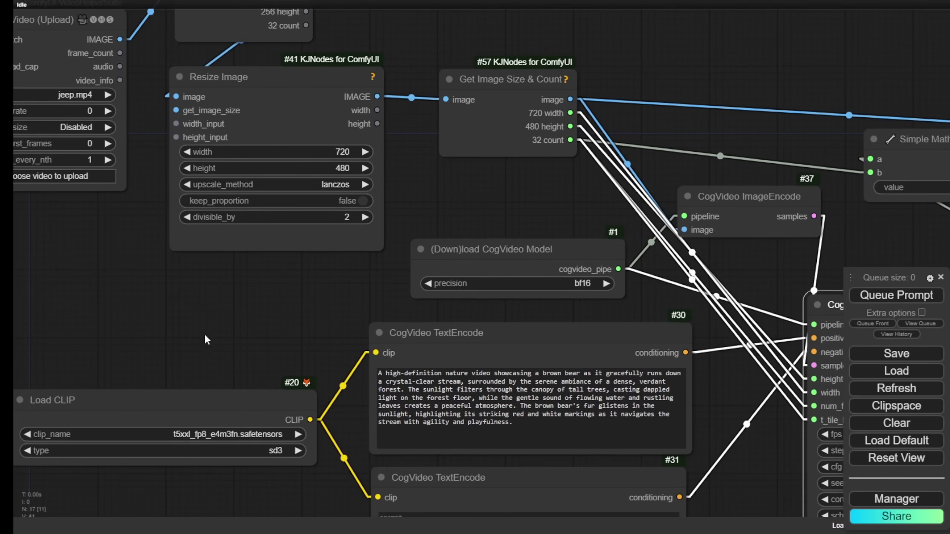
{"action": "scroll", "coordinate": [504, 207], "scroll_direction": "right", "scroll_amount": 10}
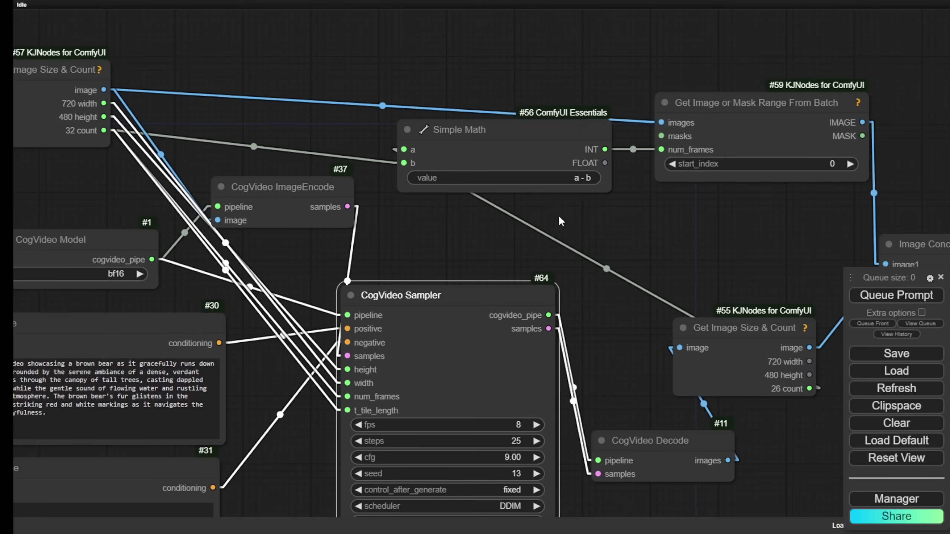
{"action": "scroll", "coordinate": [560, 220], "scroll_direction": "left", "scroll_amount": 13}
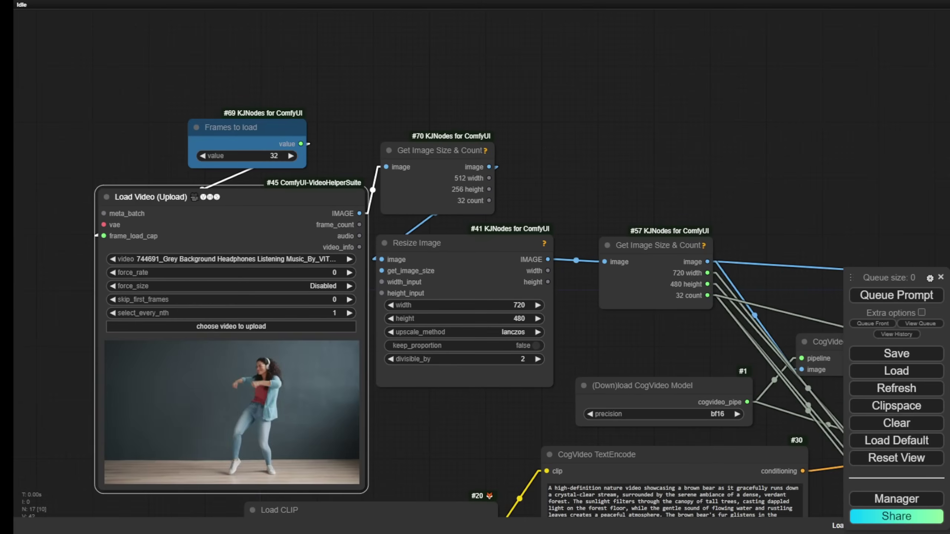
{"action": "scroll", "coordinate": [46, 390], "scroll_direction": "up", "scroll_amount": 3}
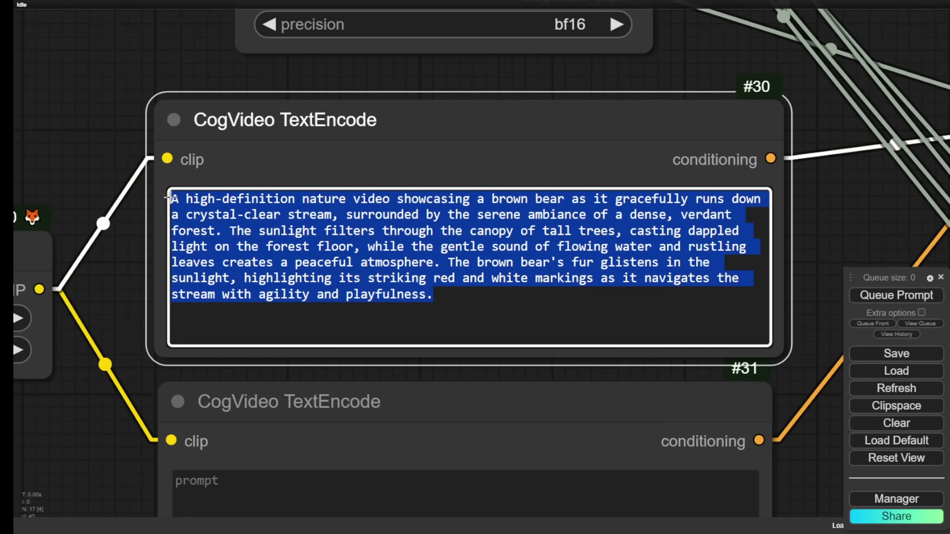
Enter the prompt 'a monkey dancing' and queue the video-to-video workflow.
{"action": "type", "text": "a monkey dancing"}
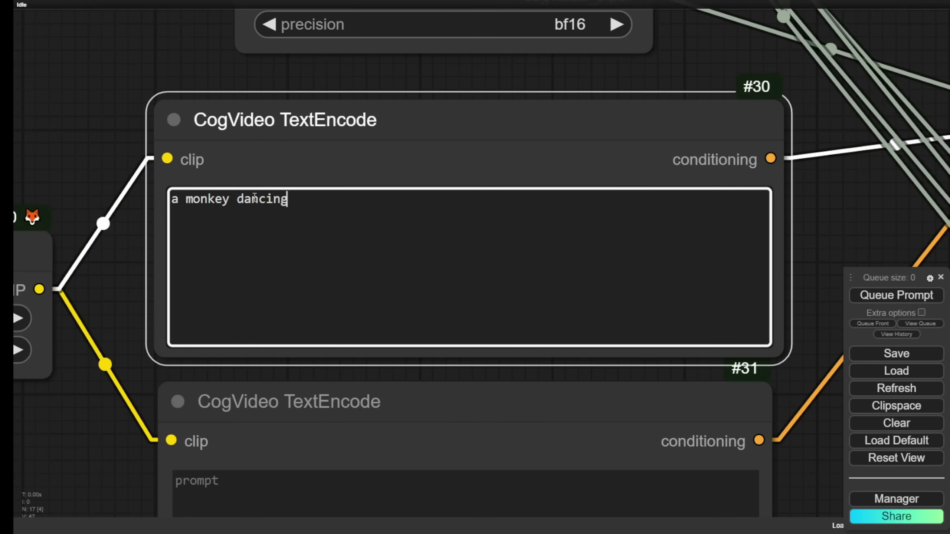
{"action": "left_click_drag", "start_coordinate": [807, 297], "coordinate": [278, 316]}
{"action": "left_click", "coordinate": [873, 296]}
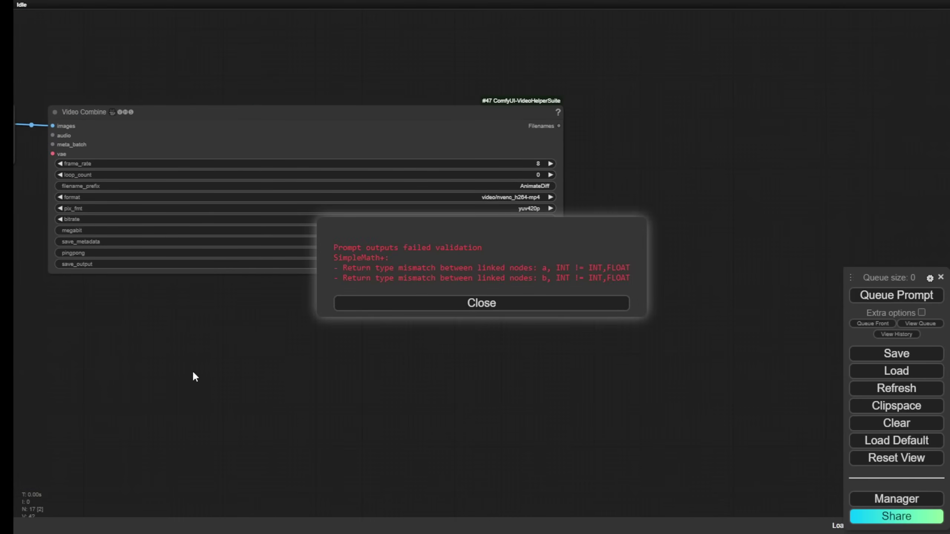
Dismiss the Simple Math validation error and pan across the node graph.
{"action": "left_click", "coordinate": [420, 311]}
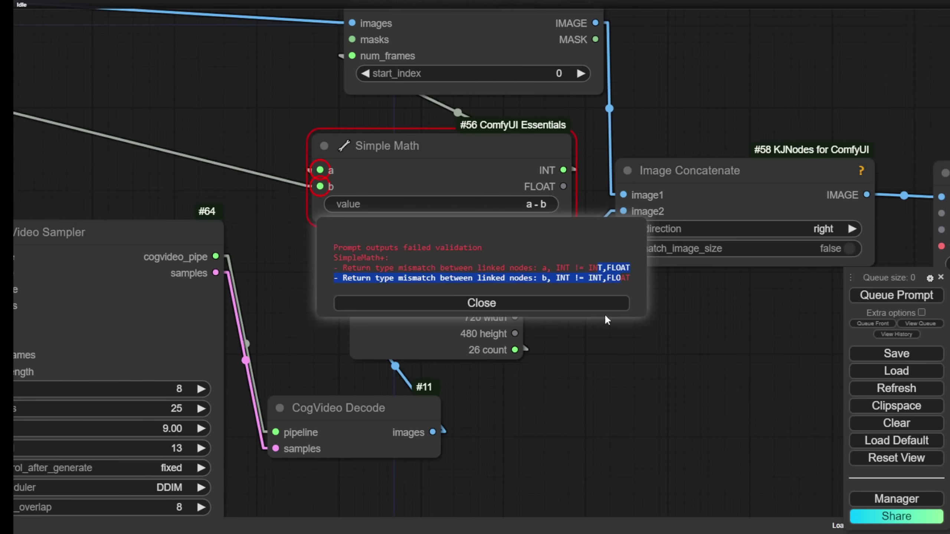
{"action": "left_click", "coordinate": [589, 312]}
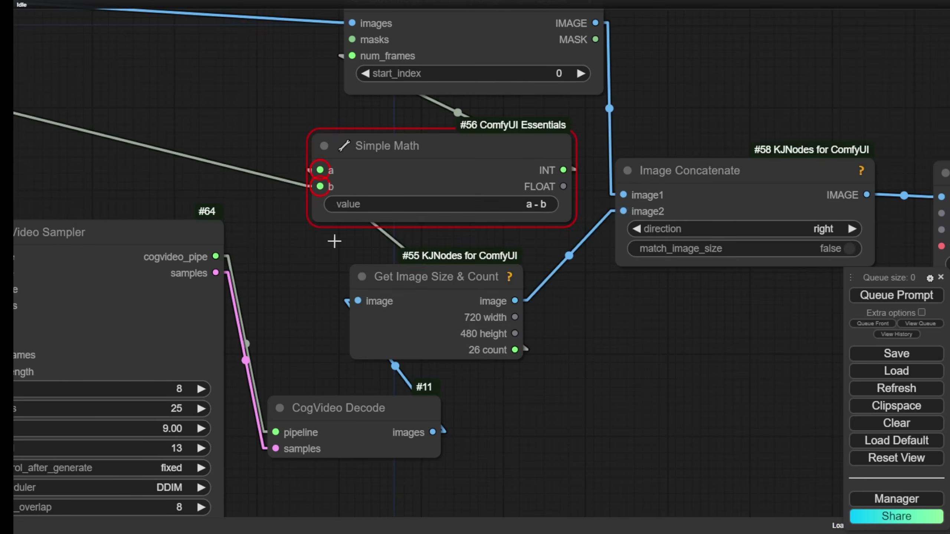
{"action": "scroll", "coordinate": [500, 159], "scroll_direction": "down", "scroll_amount": 10}
{"action": "left_click_drag", "start_coordinate": [501, 159], "coordinate": [276, 140]}
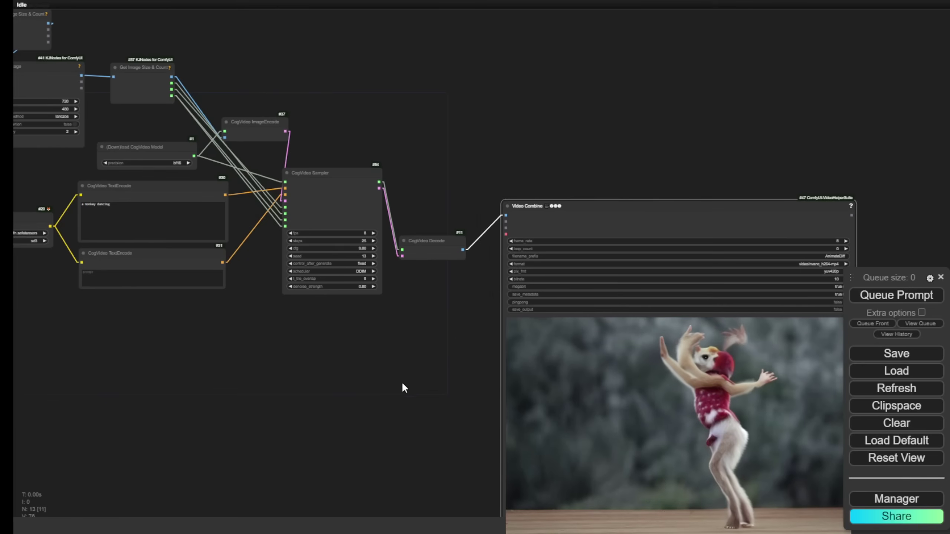
Bring the generated monkey video into view, then zoom out to the whole workflow.
{"action": "left_click_drag", "start_coordinate": [401, 382], "coordinate": [223, 279]}
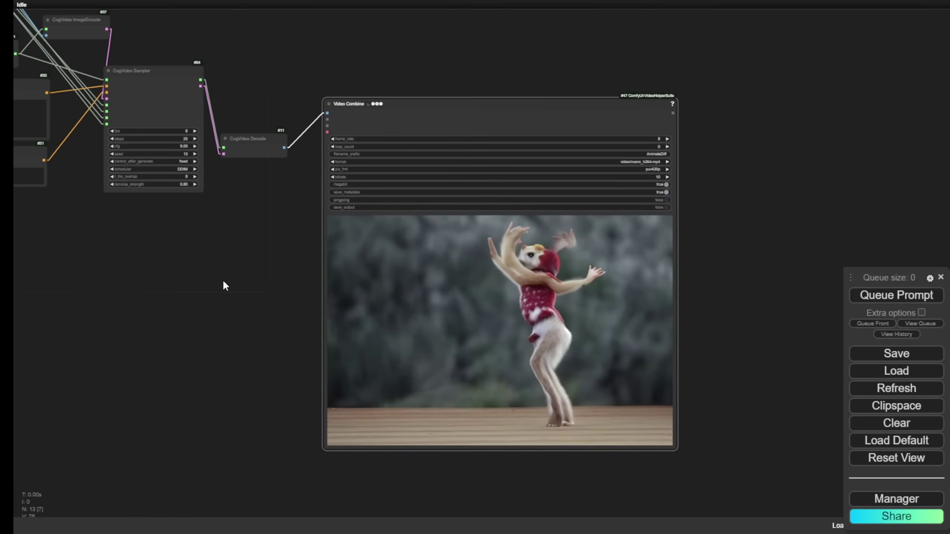
{"action": "scroll", "coordinate": [650, 351], "scroll_direction": "up", "scroll_amount": 1}
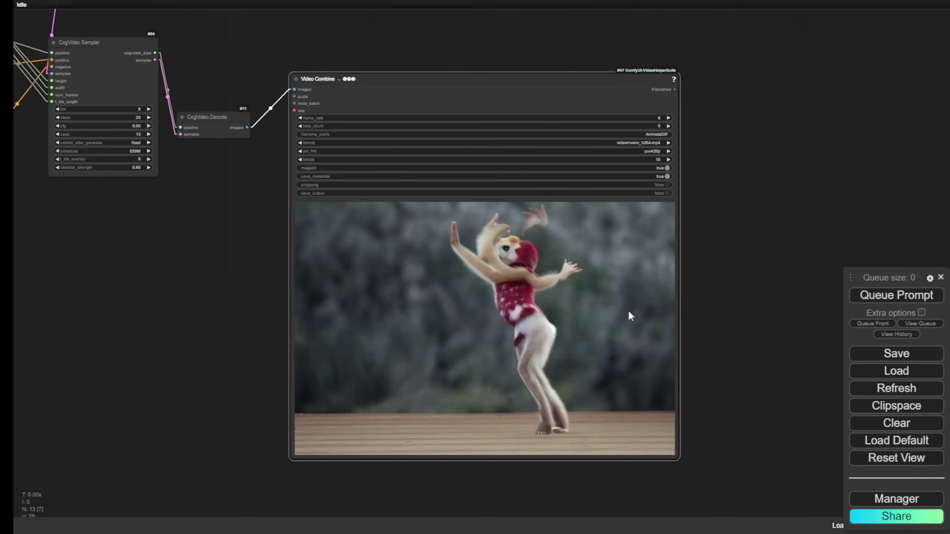
{"action": "scroll", "coordinate": [187, 281], "scroll_direction": "down", "scroll_amount": 6}
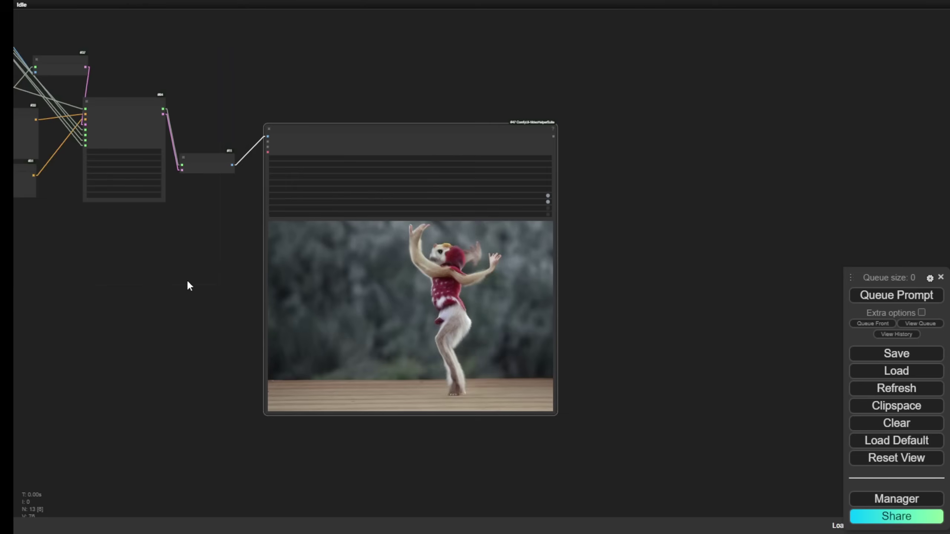
{"action": "left_click_drag", "start_coordinate": [154, 282], "coordinate": [385, 305]}
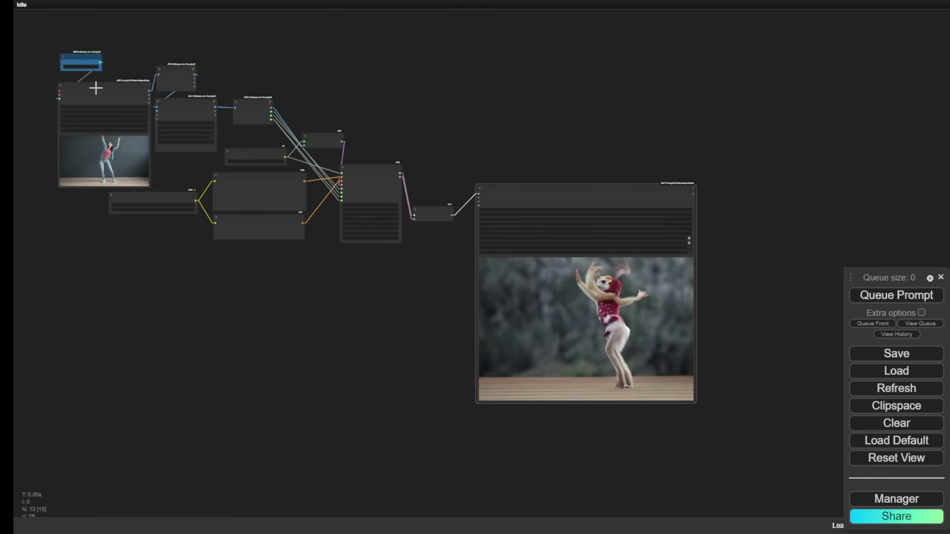
Enlarge the input dancer video node and place the monkey output video beside it.
{"action": "left_click_drag", "start_coordinate": [99, 92], "coordinate": [88, 235]}
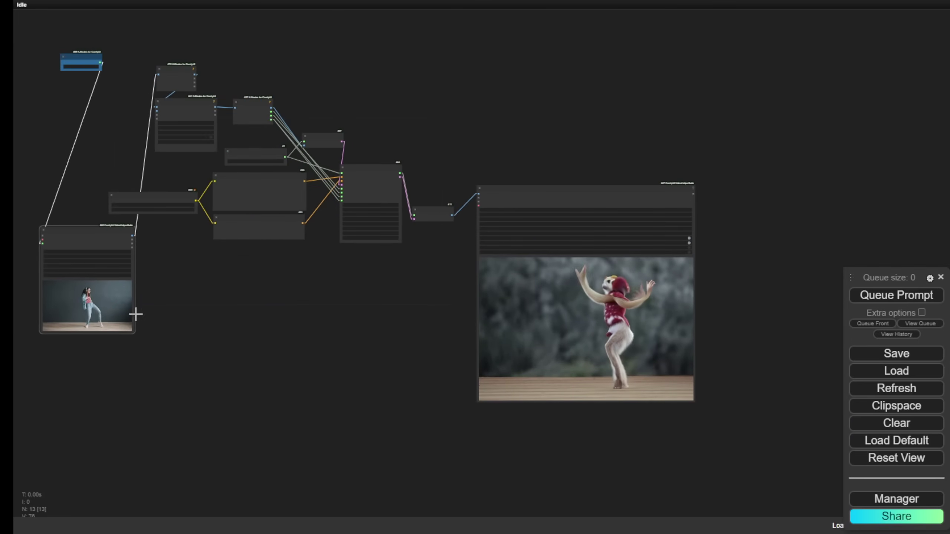
{"action": "left_click_drag", "start_coordinate": [134, 332], "coordinate": [299, 445]}
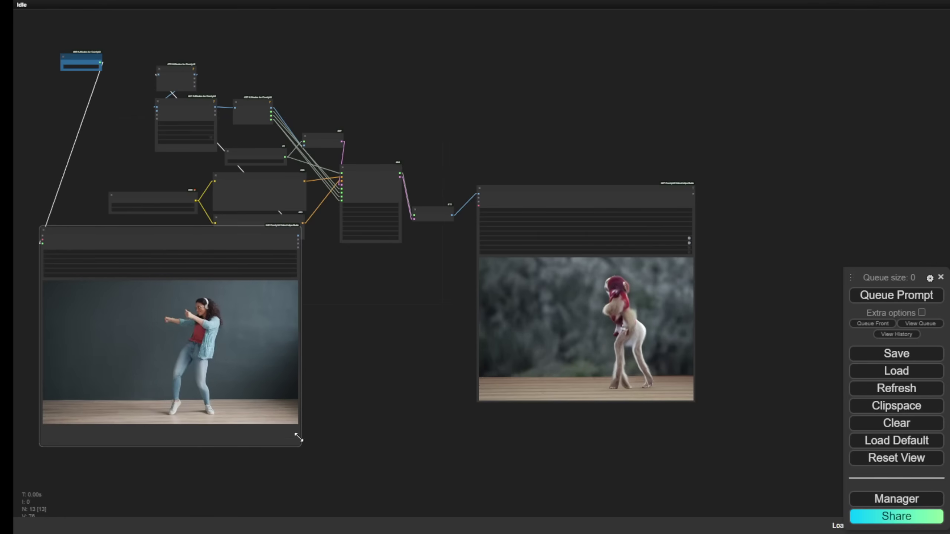
{"action": "left_click_drag", "start_coordinate": [254, 238], "coordinate": [267, 272]}
{"action": "left_click_drag", "start_coordinate": [515, 186], "coordinate": [380, 265]}
{"action": "scroll", "coordinate": [335, 289], "scroll_direction": "up", "scroll_amount": 5}
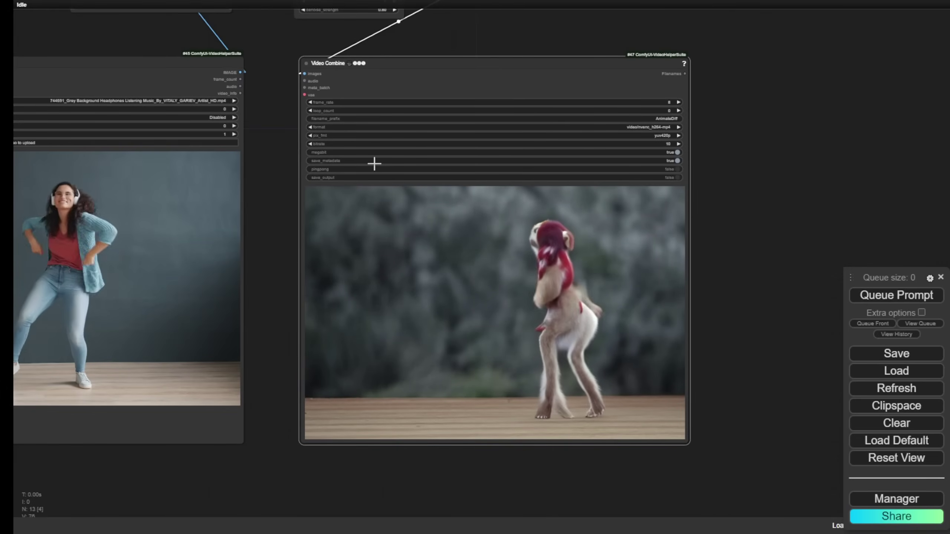
{"action": "scroll", "coordinate": [374, 164], "scroll_direction": "down", "scroll_amount": 3}
Recentre both videos, then open the second clip thumbnail on the Kling creative space page.
{"action": "left_click_drag", "start_coordinate": [161, 62], "coordinate": [338, 259]}
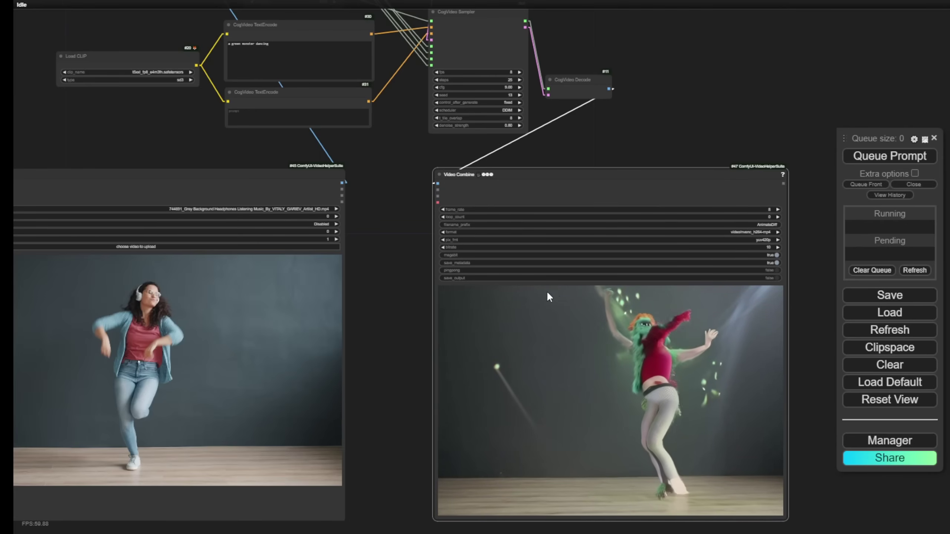
{"action": "scroll", "coordinate": [177, 216], "scroll_direction": "down", "scroll_amount": 6}
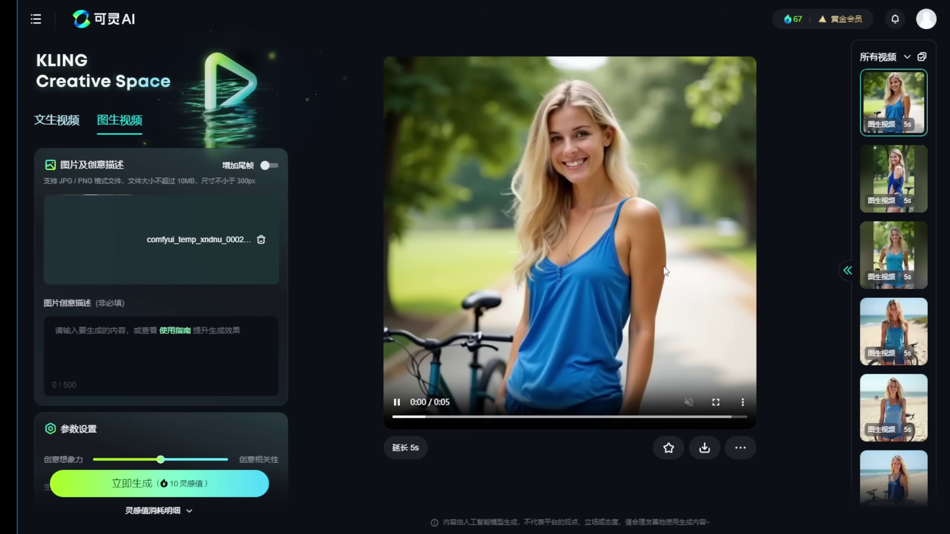
{"action": "left_click", "coordinate": [896, 177]}
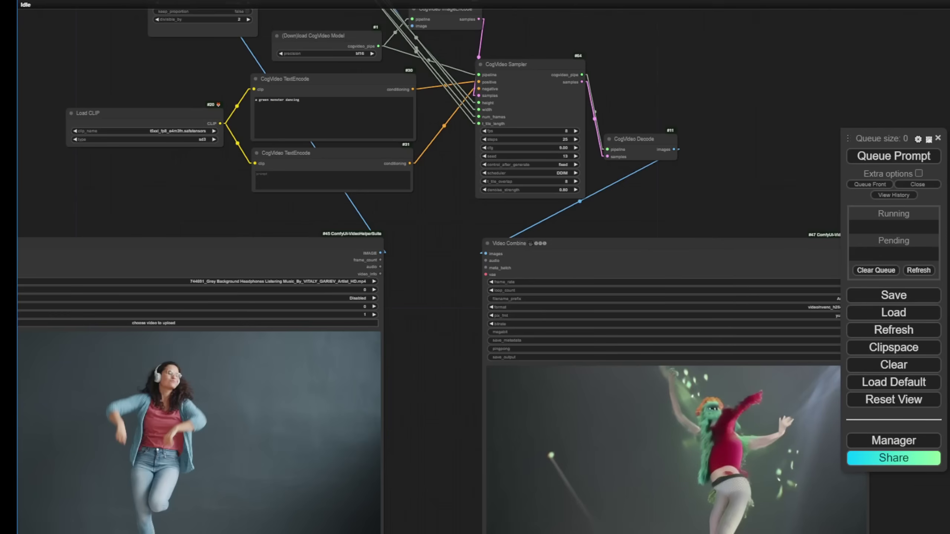
Zoom out and pan to frame the full workflow with the dancer and green-monster videos.
{"action": "scroll", "coordinate": [422, 266], "scroll_direction": "down", "scroll_amount": 4}
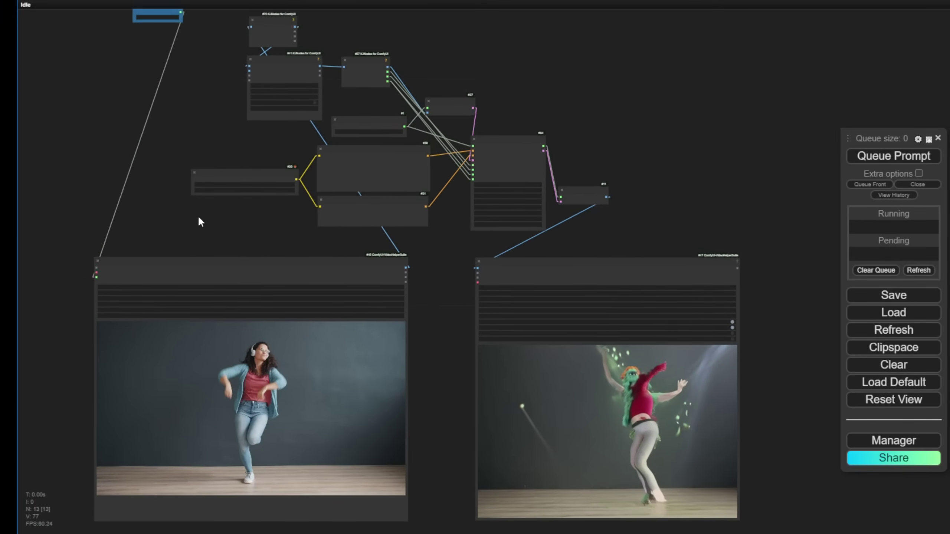
{"action": "scroll", "coordinate": [202, 232], "scroll_direction": "down", "scroll_amount": 3}
{"action": "left_click_drag", "start_coordinate": [204, 236], "coordinate": [146, 121]}
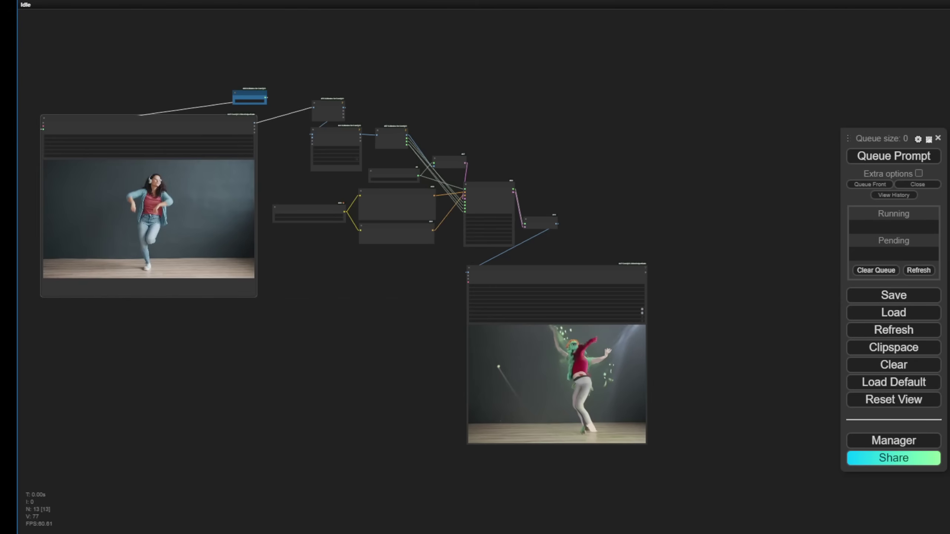